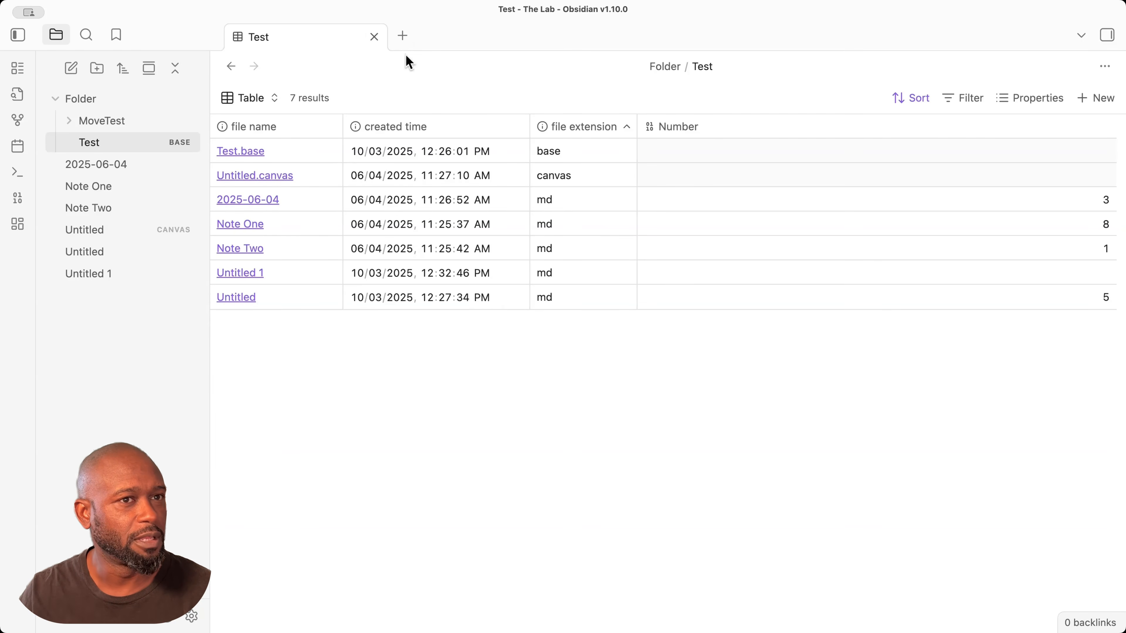
# - Open the release notes for the current version using the Show release notes command
pyautogui.click(403, 35)
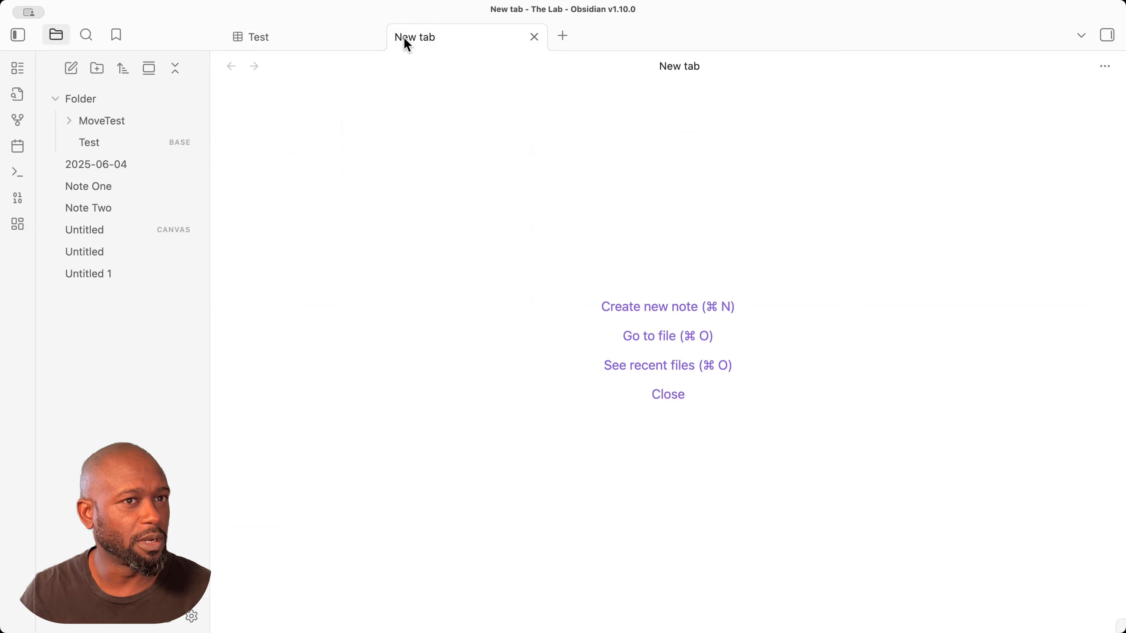
pyautogui.click(536, 37)
pyautogui.press('super+p')
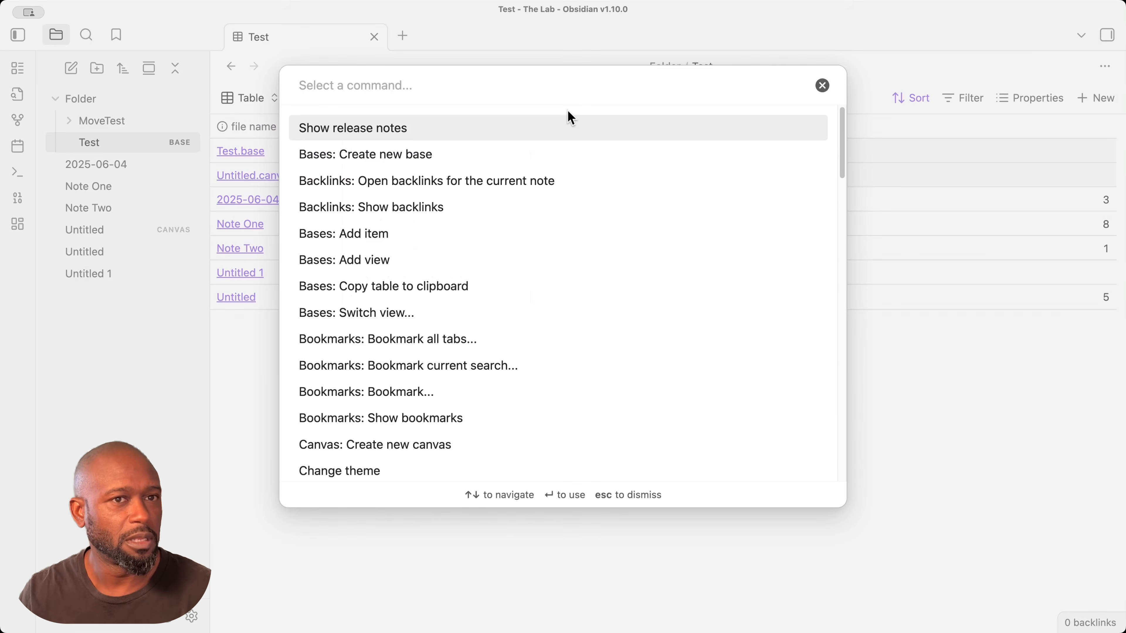
pyautogui.write('release n')
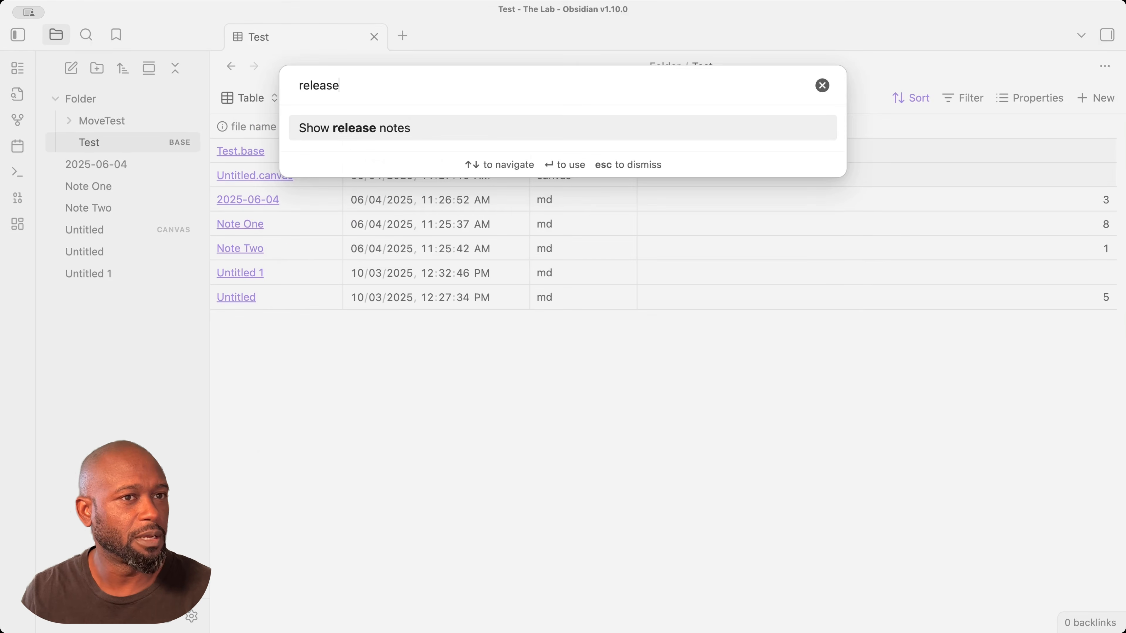
pyautogui.press('Return')
# - Review the New section of the release notes, from Group by and table summaries to keyboard navigation, copy/paste and edit history
pyautogui.scroll(-5, 578, 385)
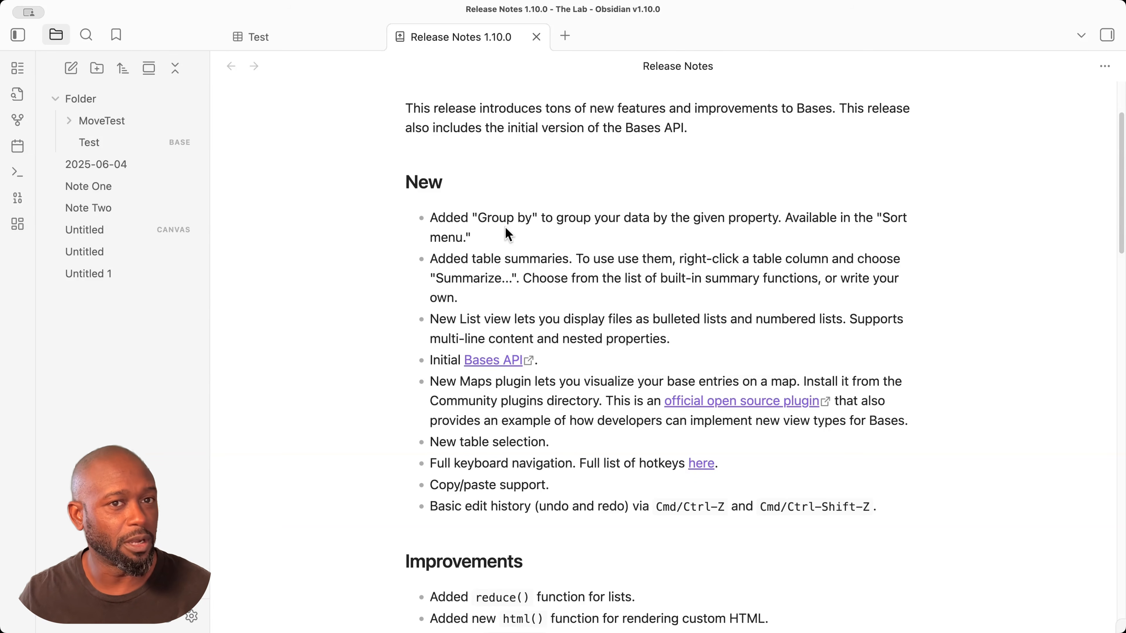
pyautogui.moveTo(478, 217); pyautogui.dragTo(530, 217)
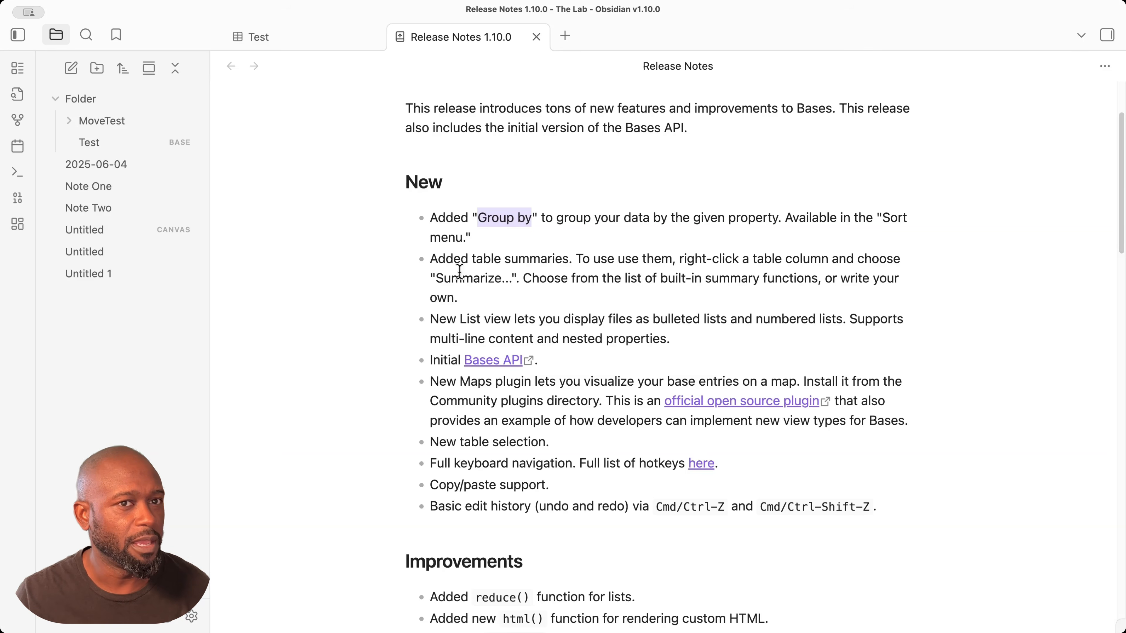
pyautogui.moveTo(468, 259); pyautogui.dragTo(579, 277)
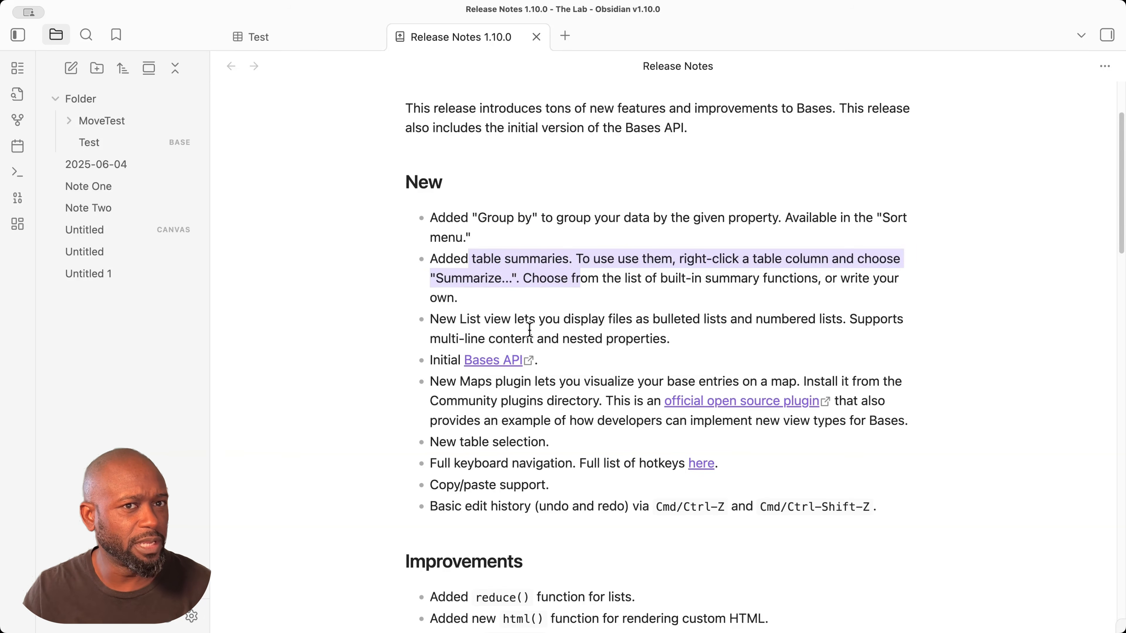
pyautogui.moveTo(439, 319); pyautogui.dragTo(542, 329)
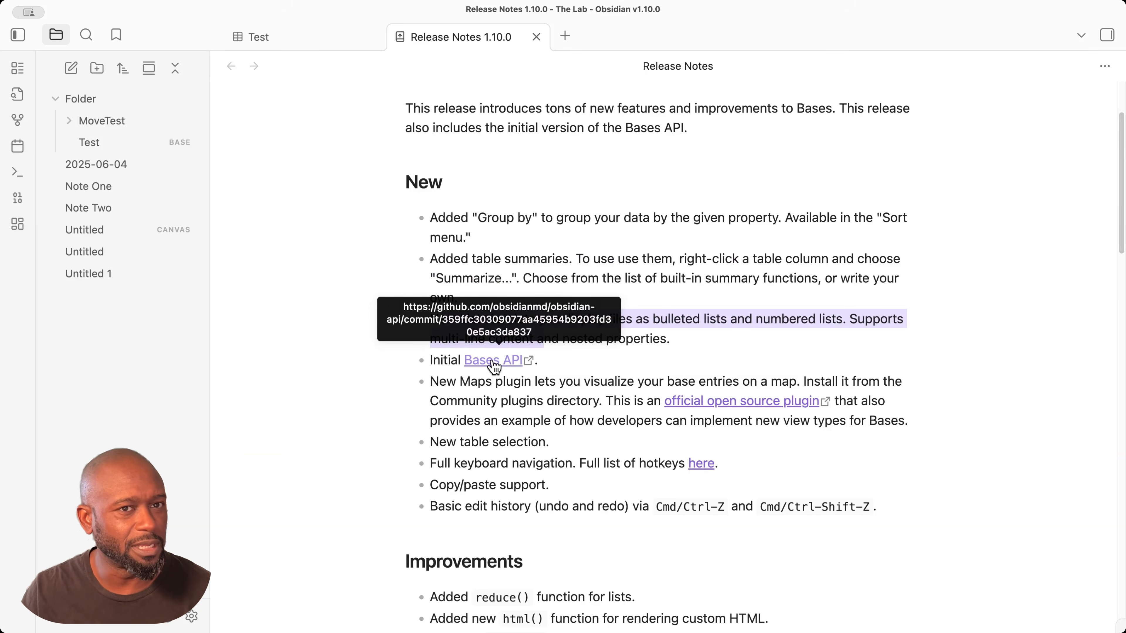
pyautogui.moveTo(439, 382); pyautogui.dragTo(520, 383)
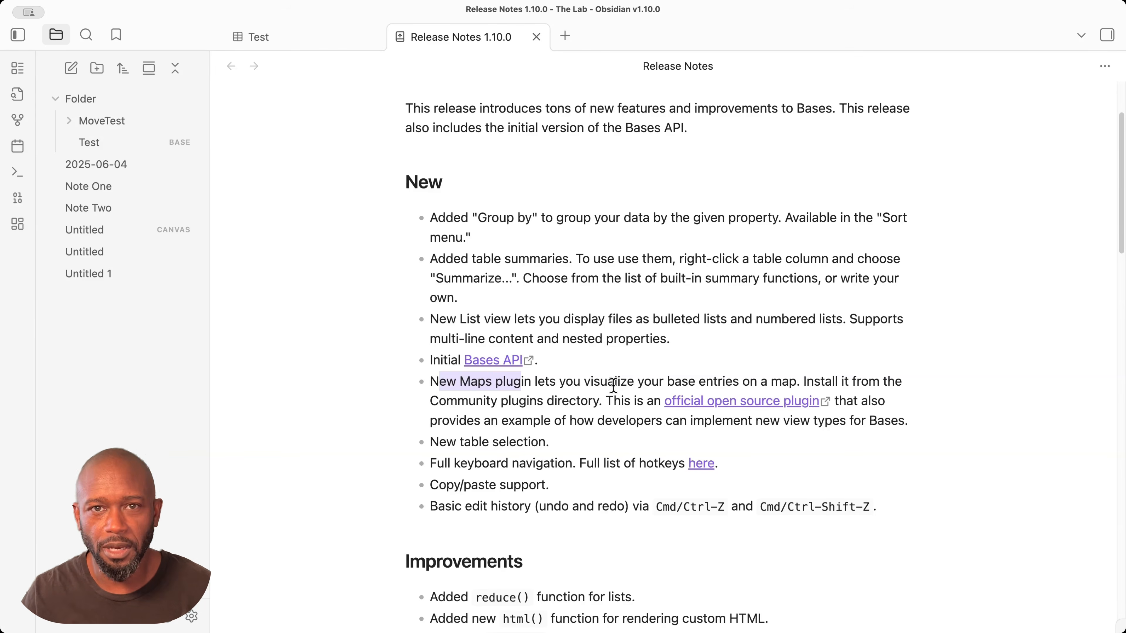
pyautogui.click(567, 401)
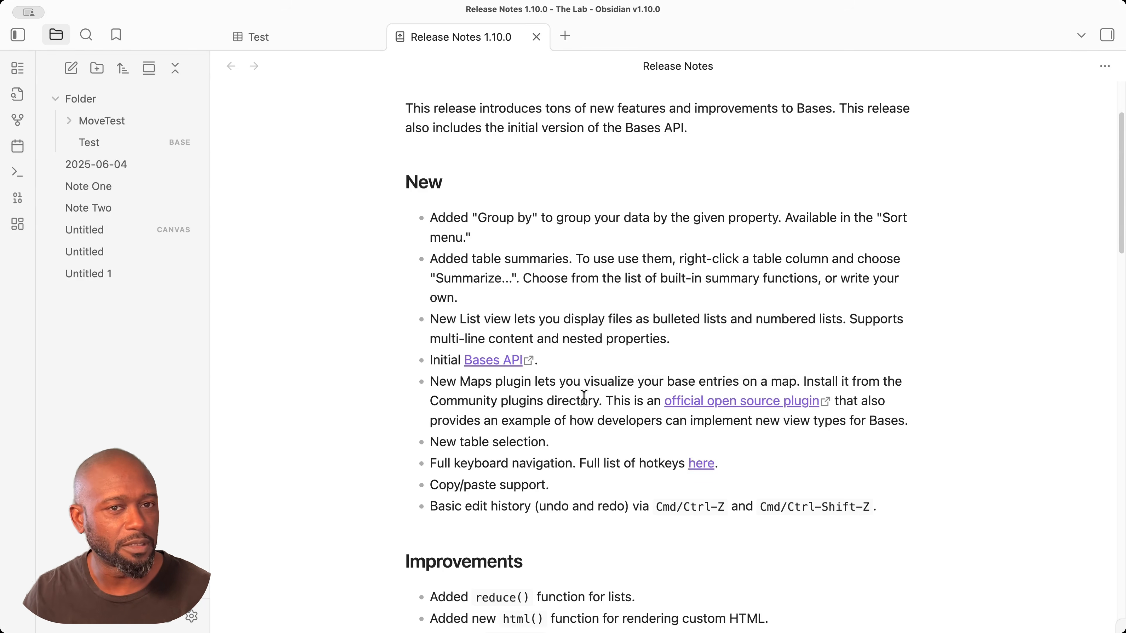
pyautogui.tripleClick(445, 467)
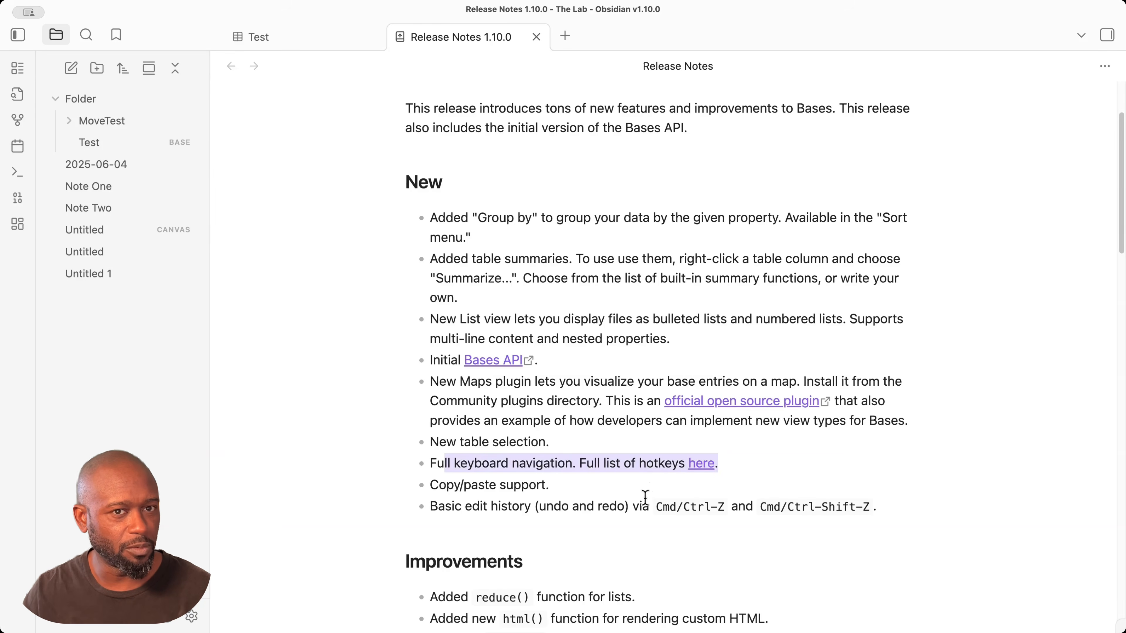
pyautogui.moveTo(455, 486); pyautogui.dragTo(552, 486)
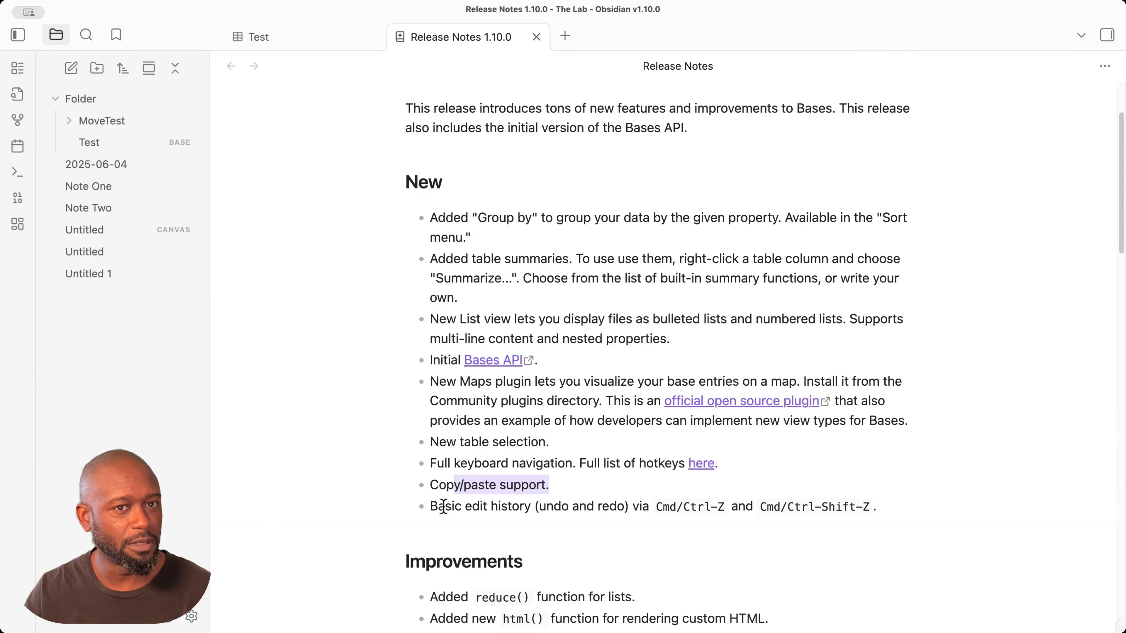
pyautogui.moveTo(445, 507); pyautogui.dragTo(727, 508)
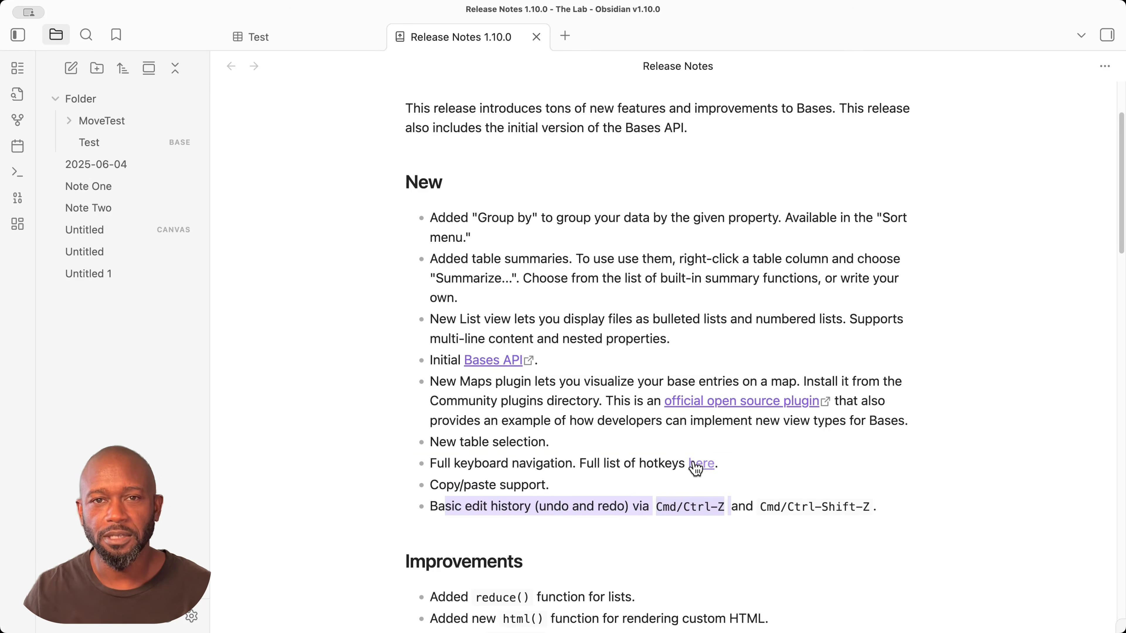
pyautogui.click(546, 397)
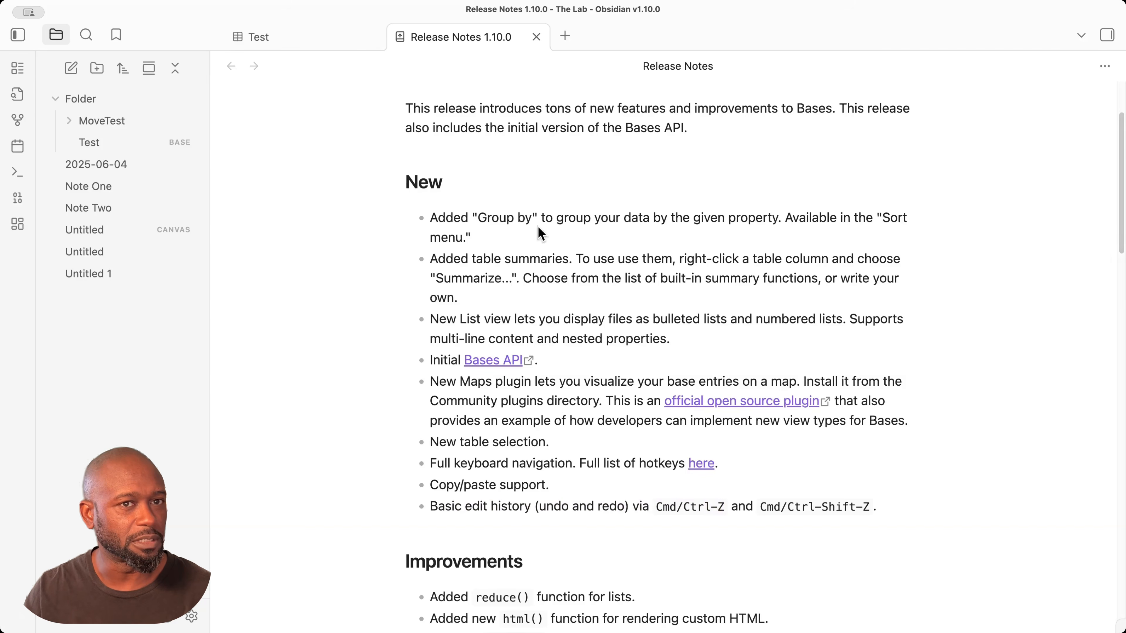
# - Group the rows of the Test base by file extension
pyautogui.click(308, 40)
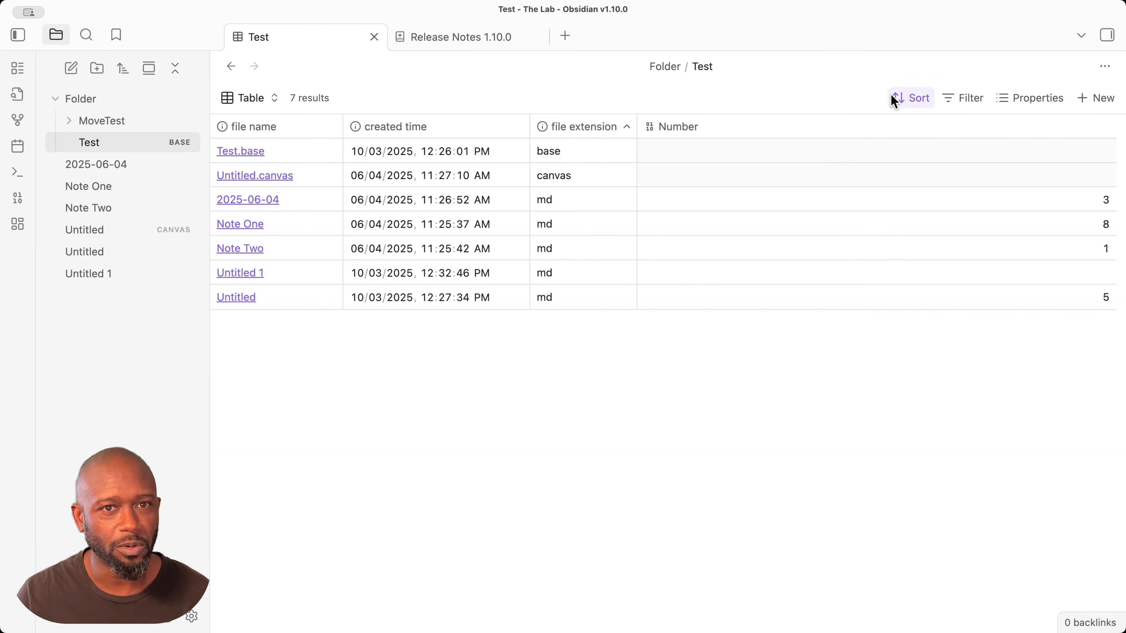
pyautogui.click(913, 98)
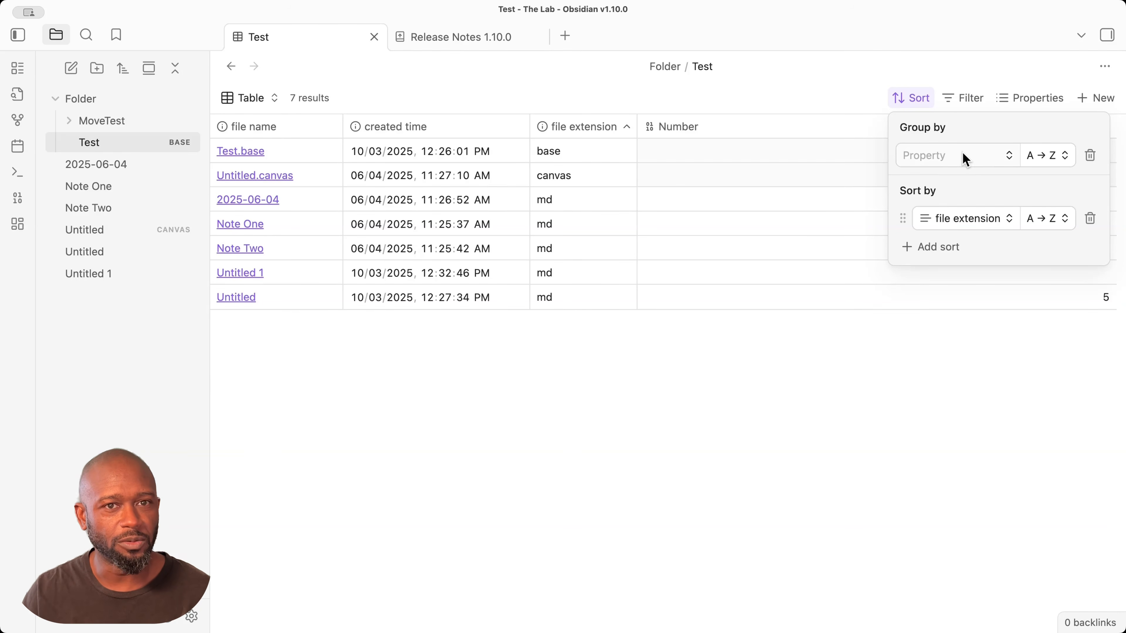
pyautogui.click(992, 155)
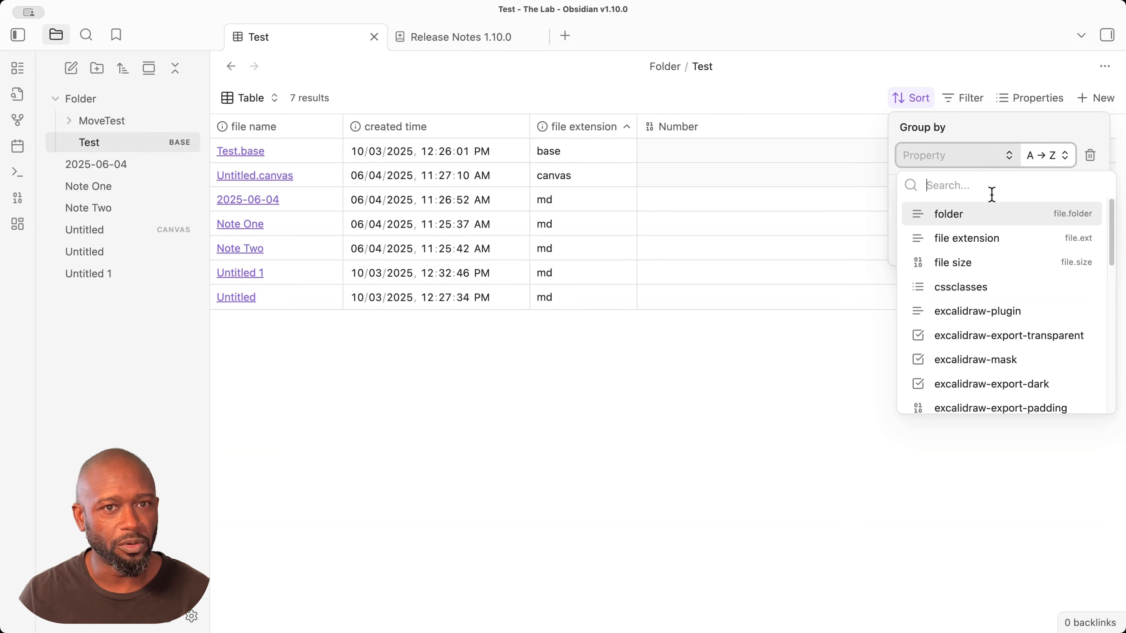
pyautogui.click(965, 241)
pyautogui.click(955, 282)
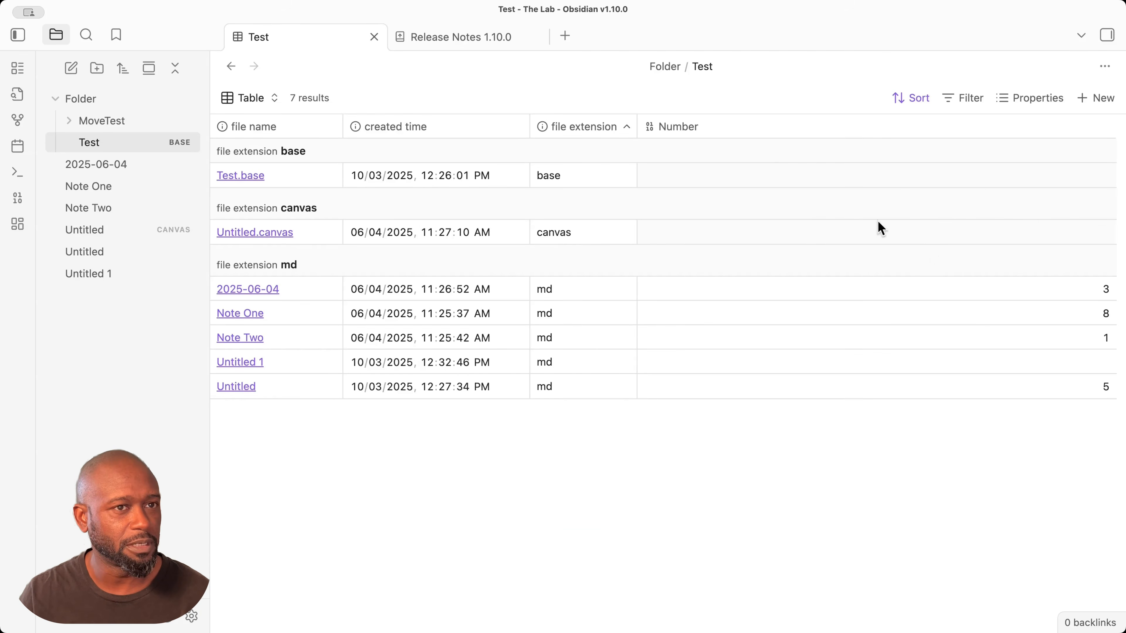
pyautogui.click(309, 176)
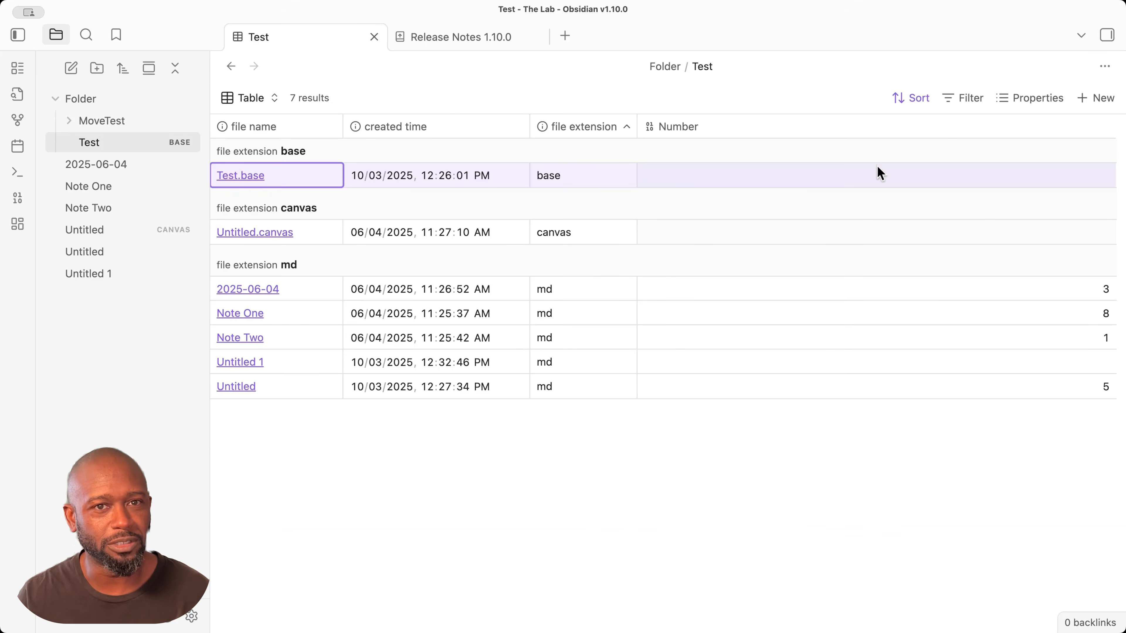
# - Change the Test base's sort property to created time, ordered Old to new, within the file extension groups
pyautogui.click(913, 99)
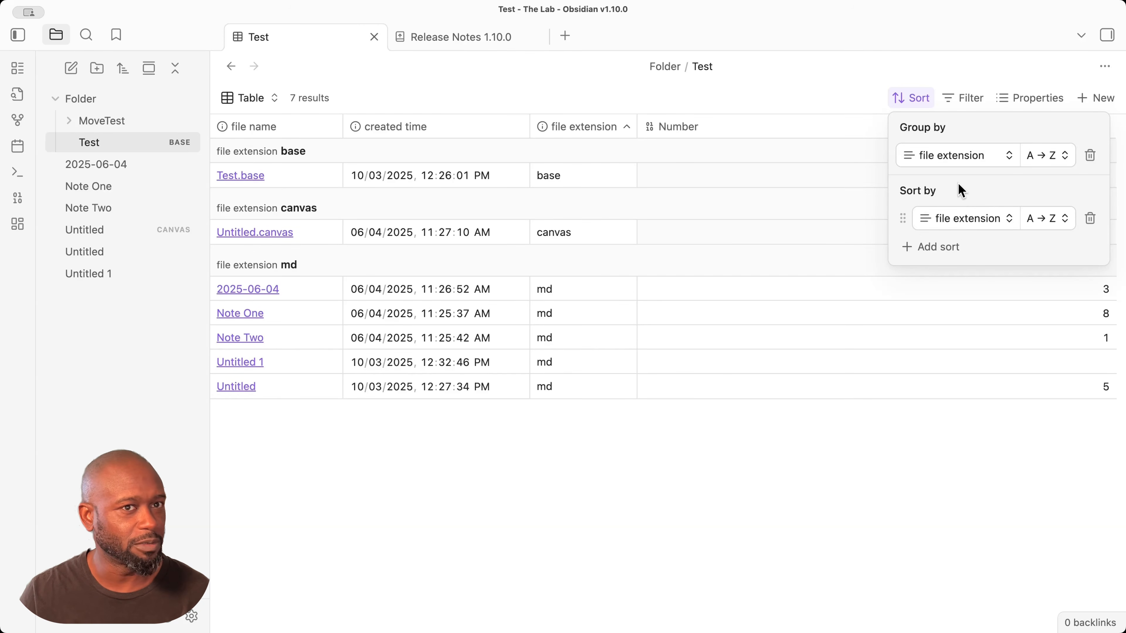
pyautogui.click(1054, 159)
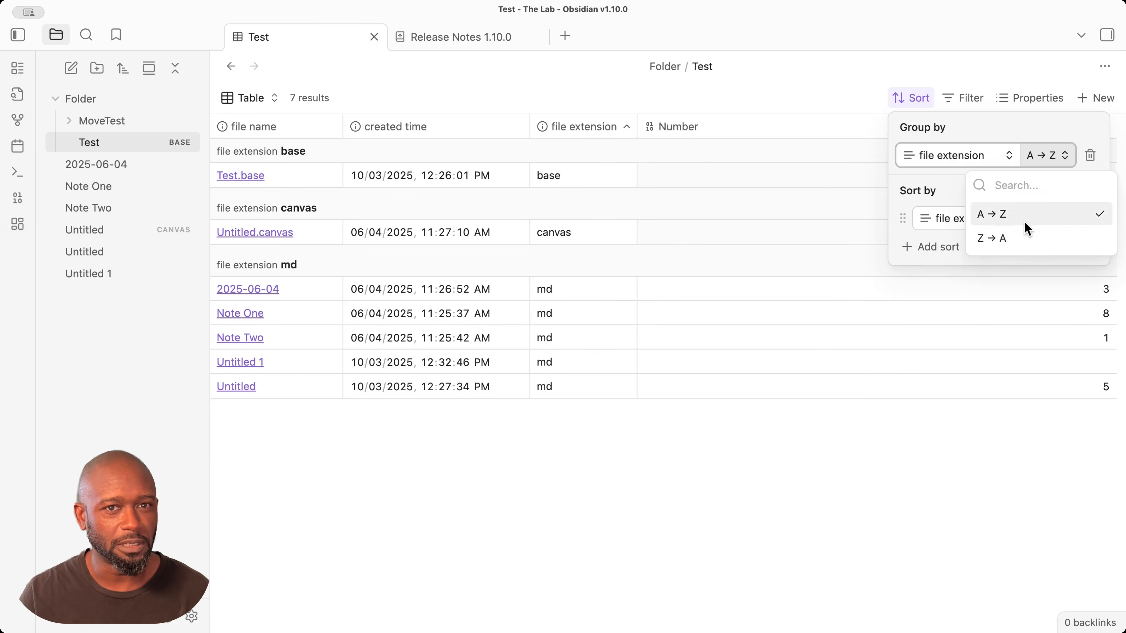
pyautogui.click(946, 190)
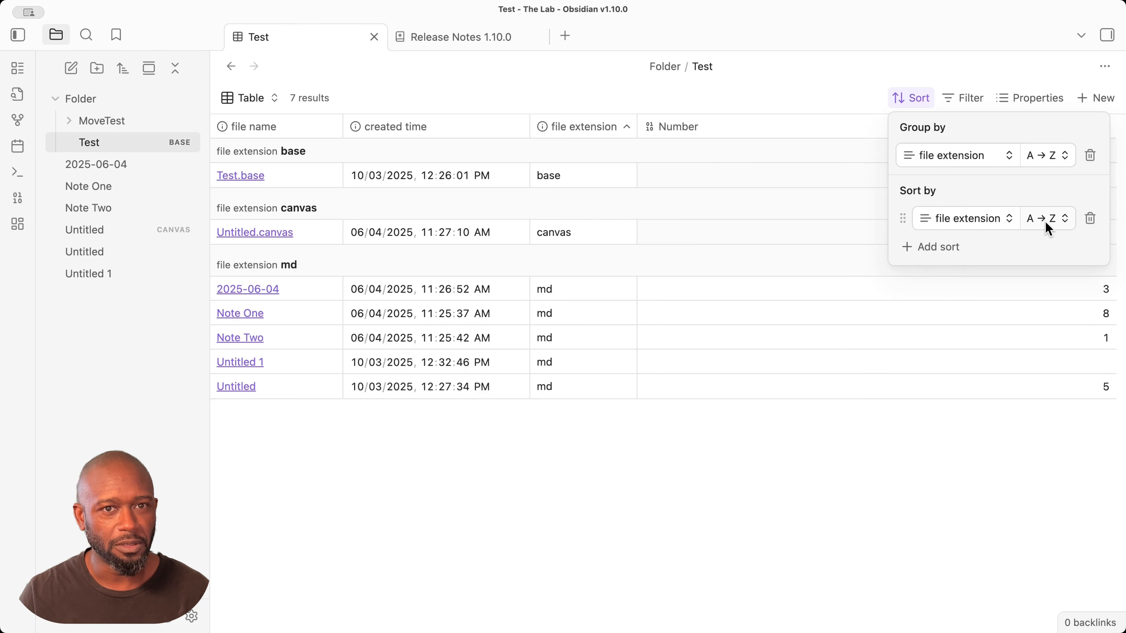
pyautogui.click(1053, 219)
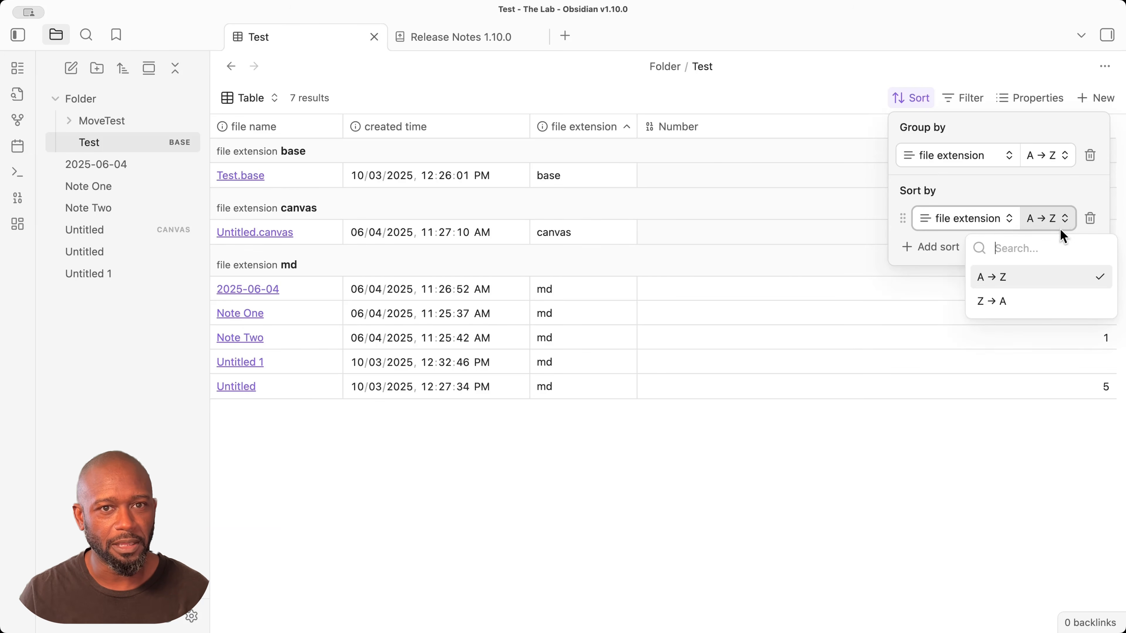
pyautogui.click(992, 191)
pyautogui.click(991, 219)
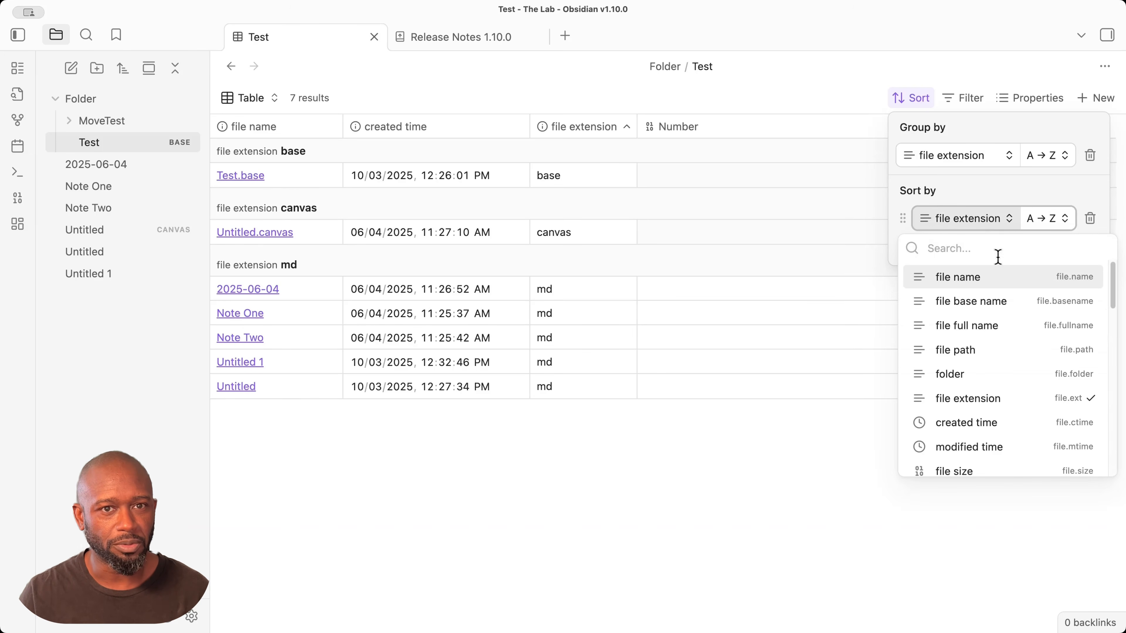
pyautogui.click(983, 425)
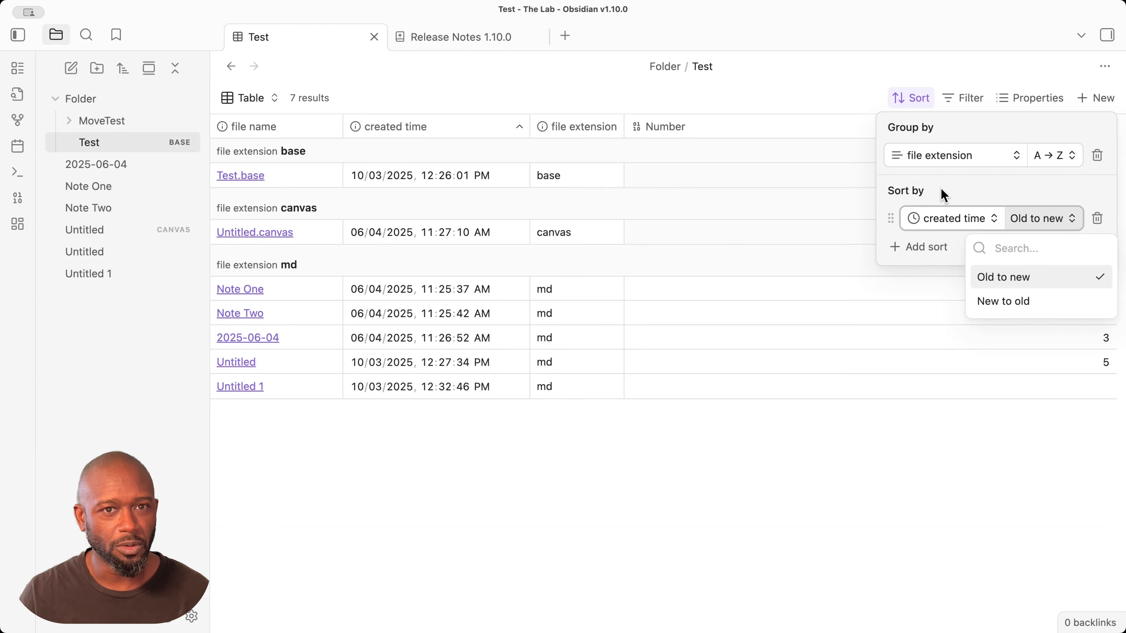
pyautogui.click(958, 186)
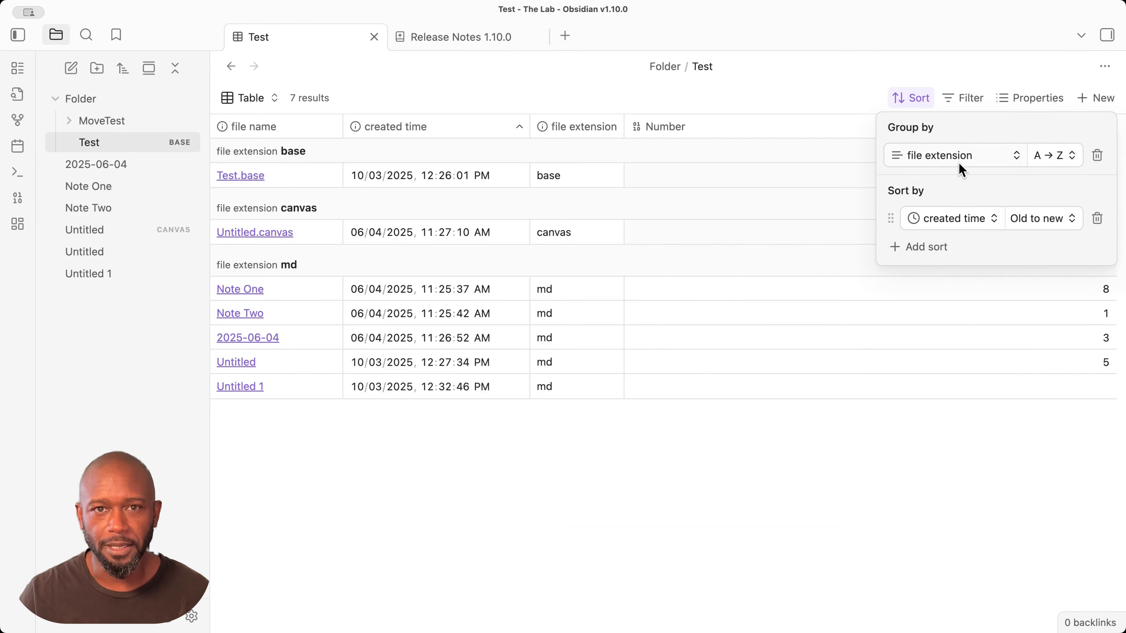
pyautogui.click(727, 277)
# - Review the table summaries entry in the release notes and return to the Test base
pyautogui.click(482, 43)
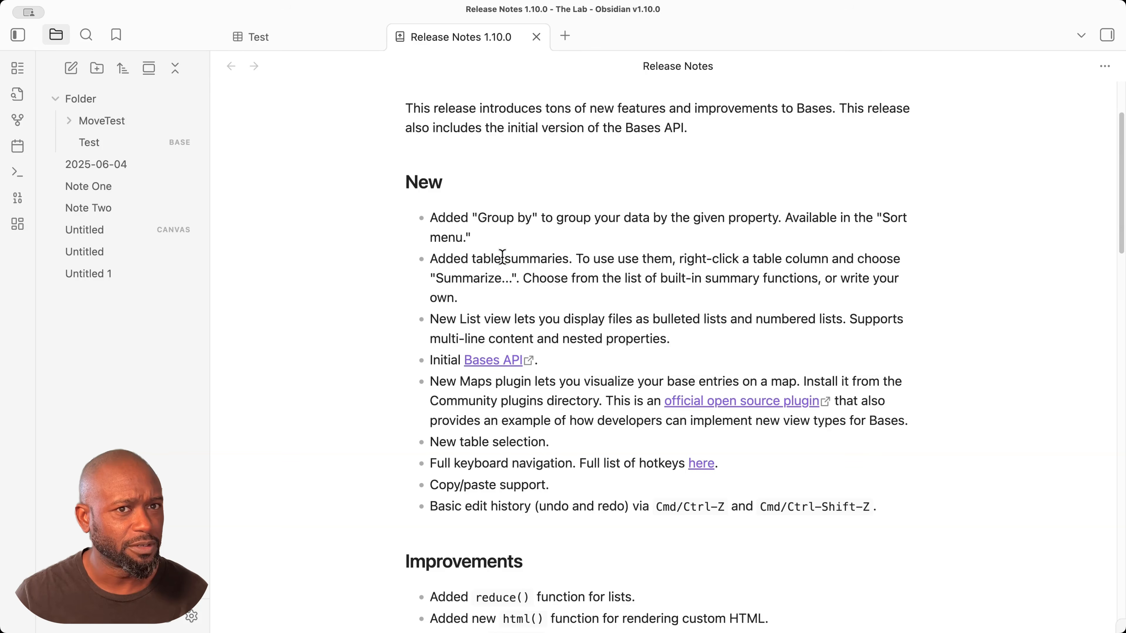
pyautogui.moveTo(502, 257); pyautogui.dragTo(616, 259)
pyautogui.click(368, 37)
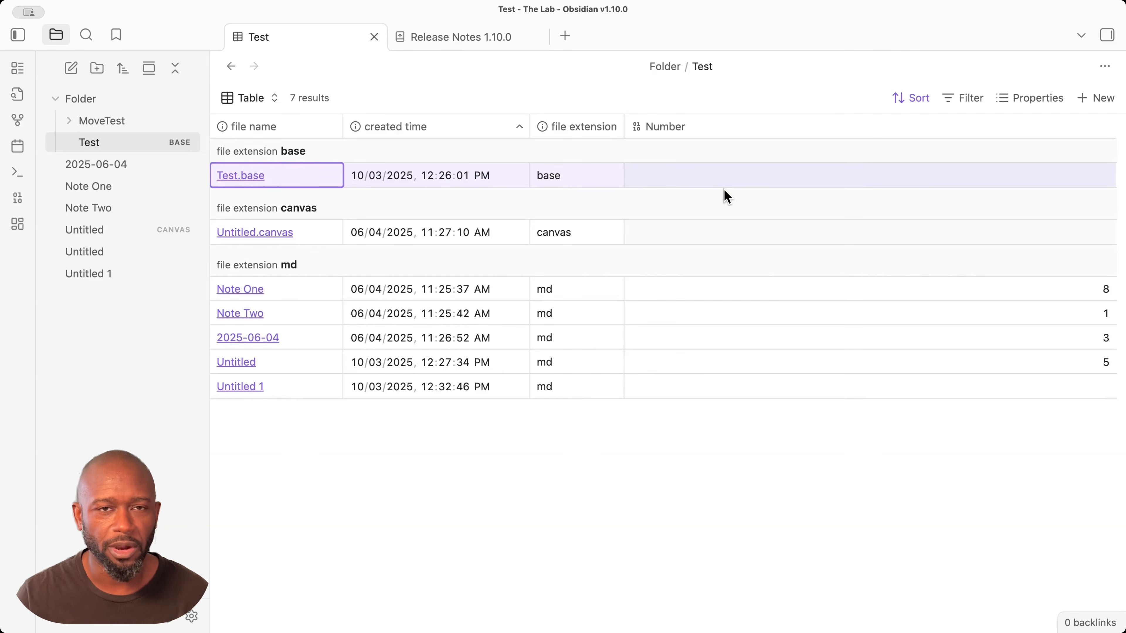
# - Examine the summary functions offered for the Number column, including the formula behind Range
pyautogui.click(672, 131)
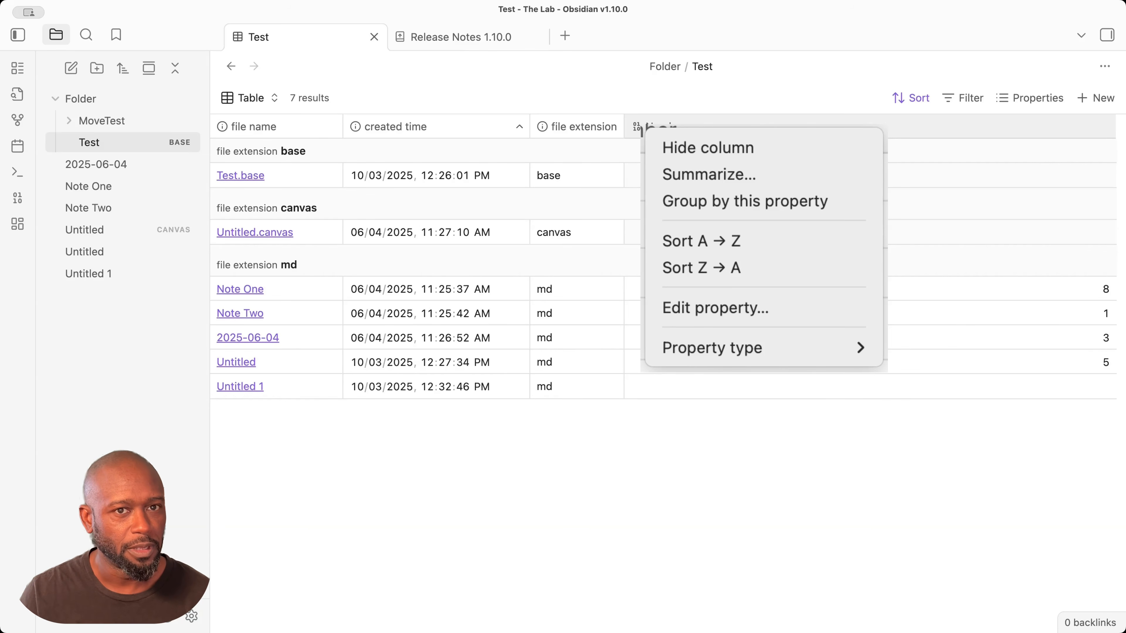
pyautogui.click(683, 174)
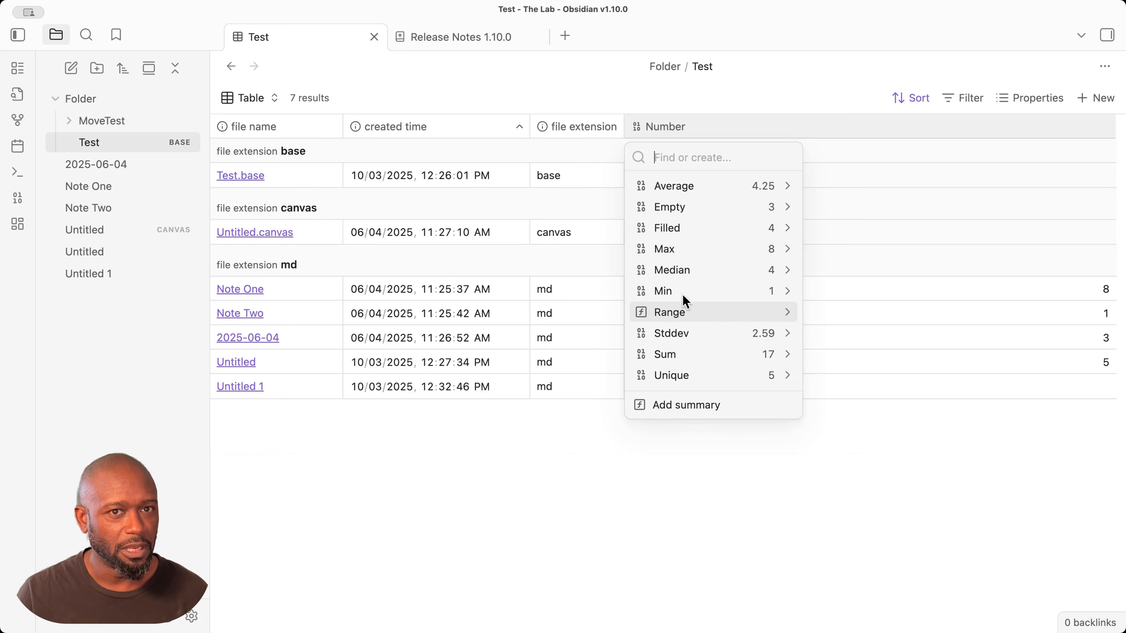
pyautogui.click(787, 311)
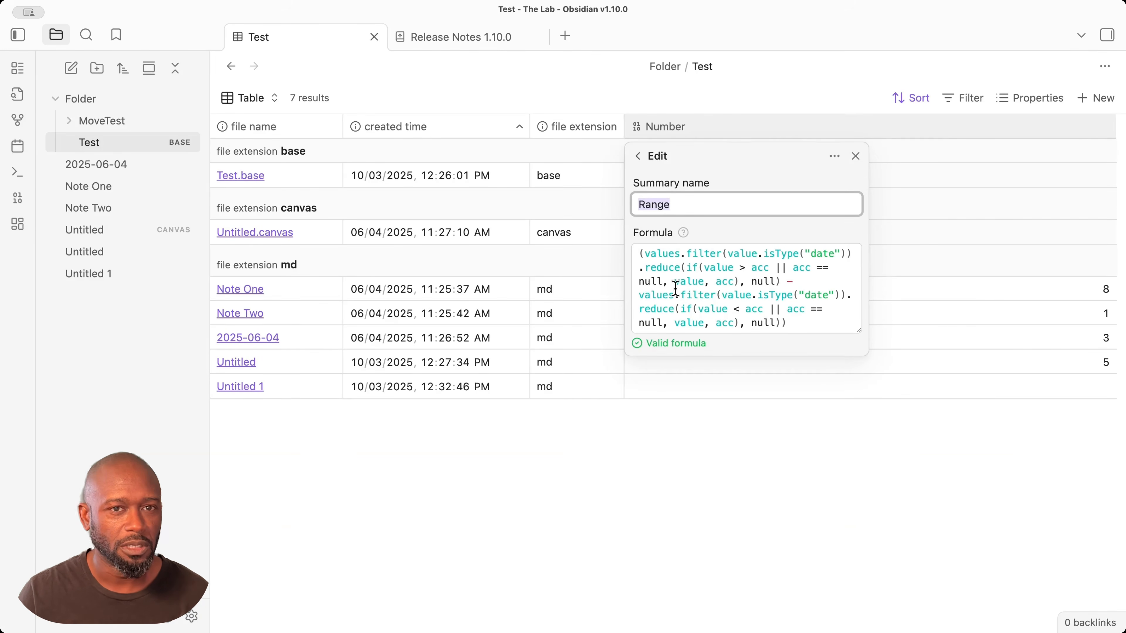
pyautogui.click(735, 309)
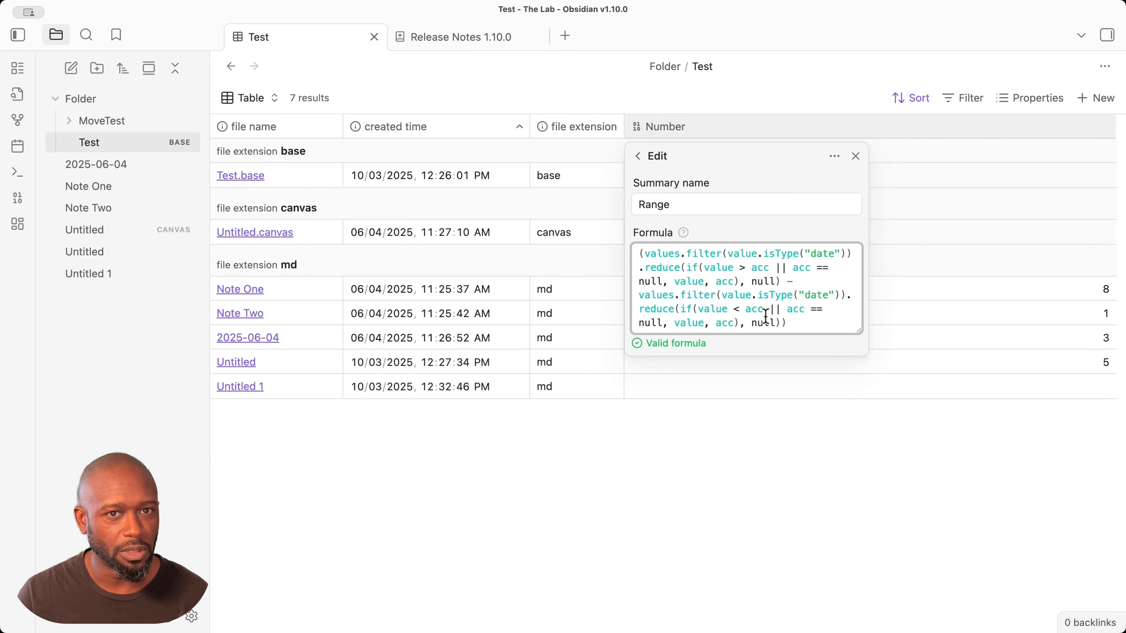
pyautogui.click(639, 156)
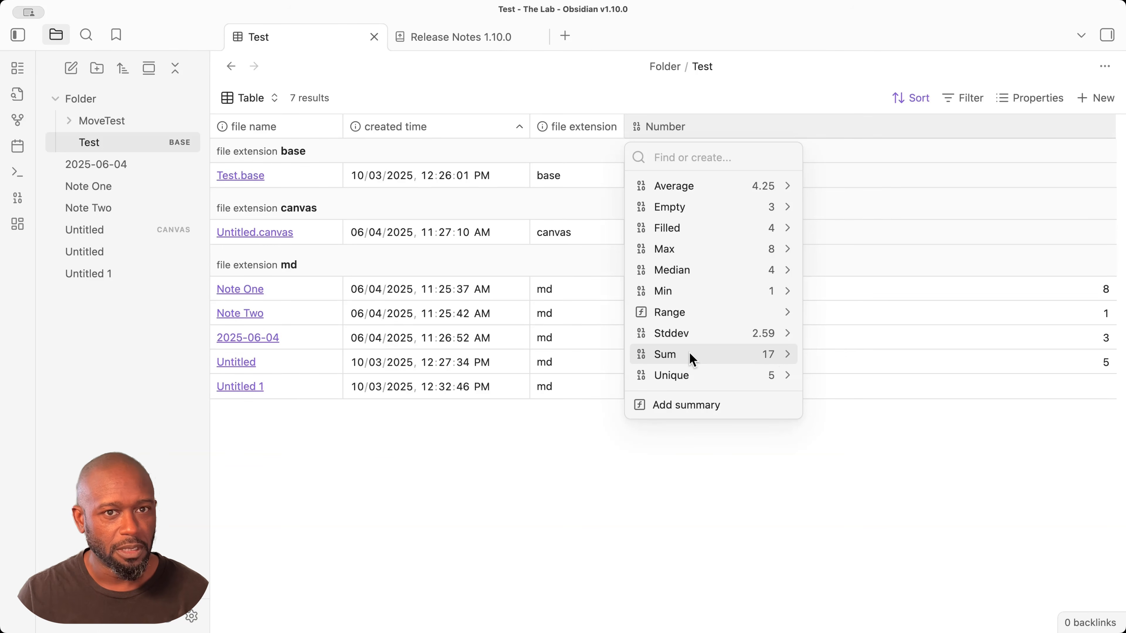
# - Summarize the Number column with Sum and the file extension column with Filled
pyautogui.click(661, 354)
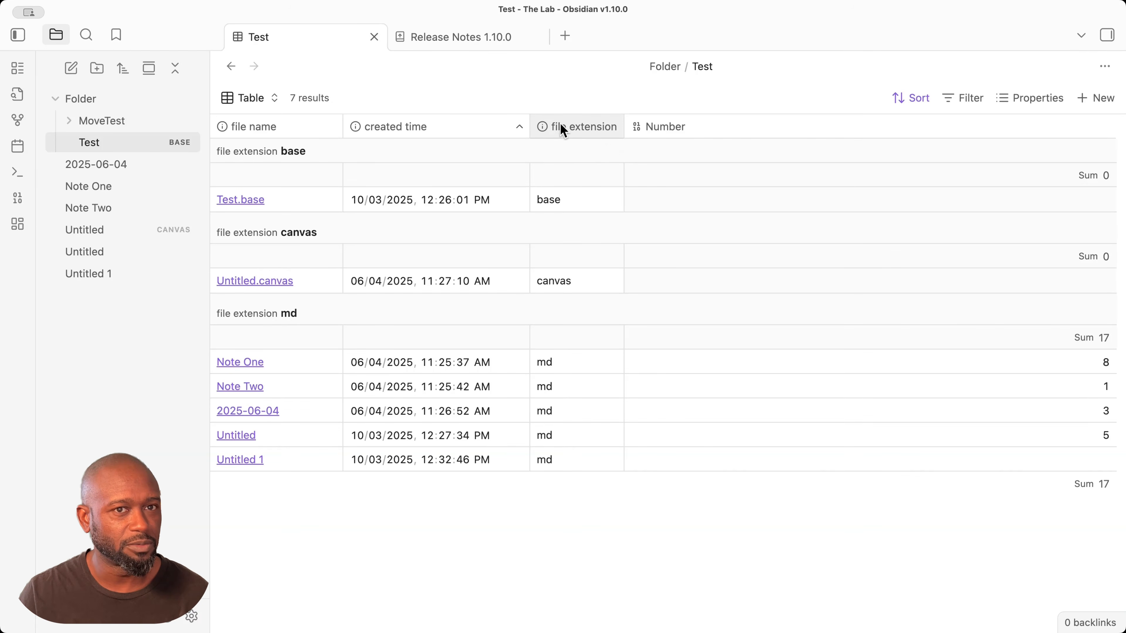
pyautogui.click(610, 175)
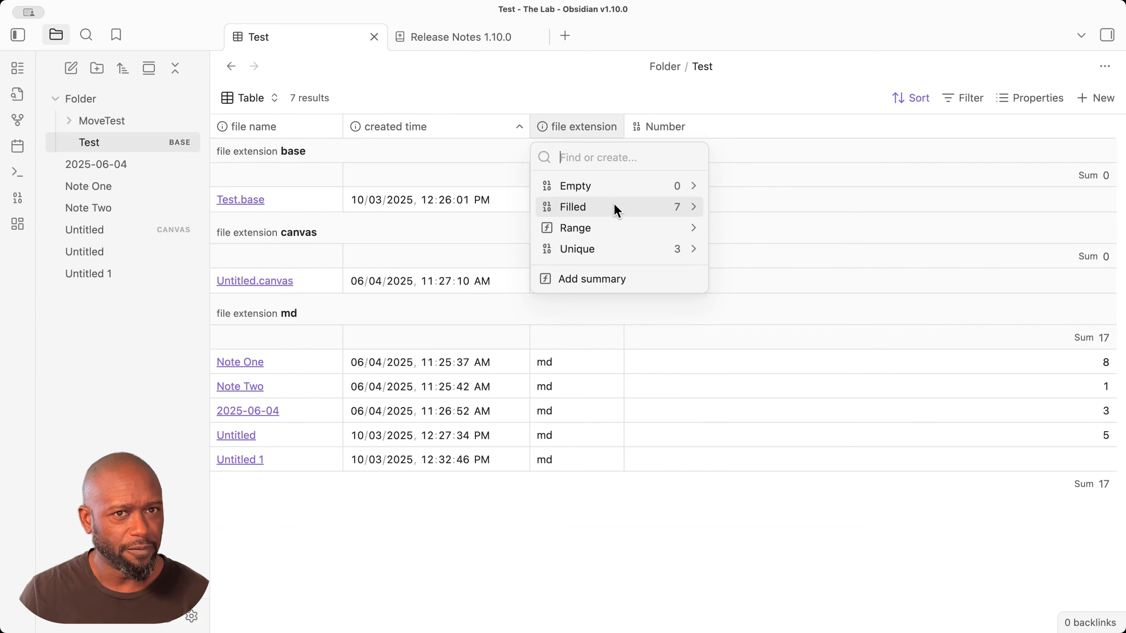
pyautogui.click(591, 211)
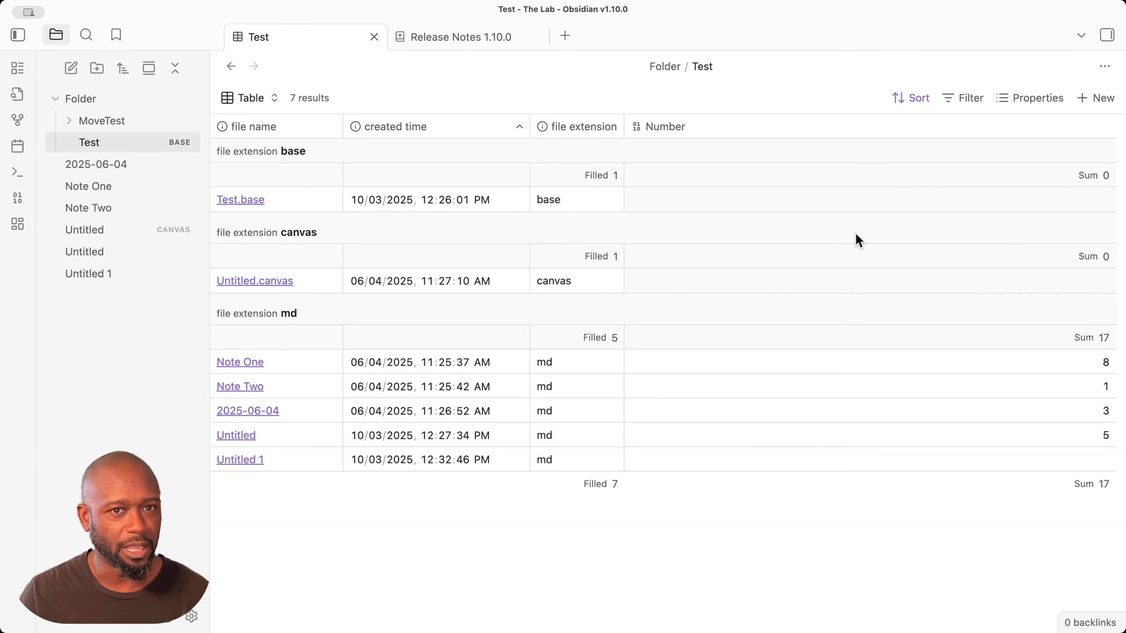
# - Review the new List view entry in the release notes and return to the Test base
pyautogui.hotkey('ctrl', 'Tab')
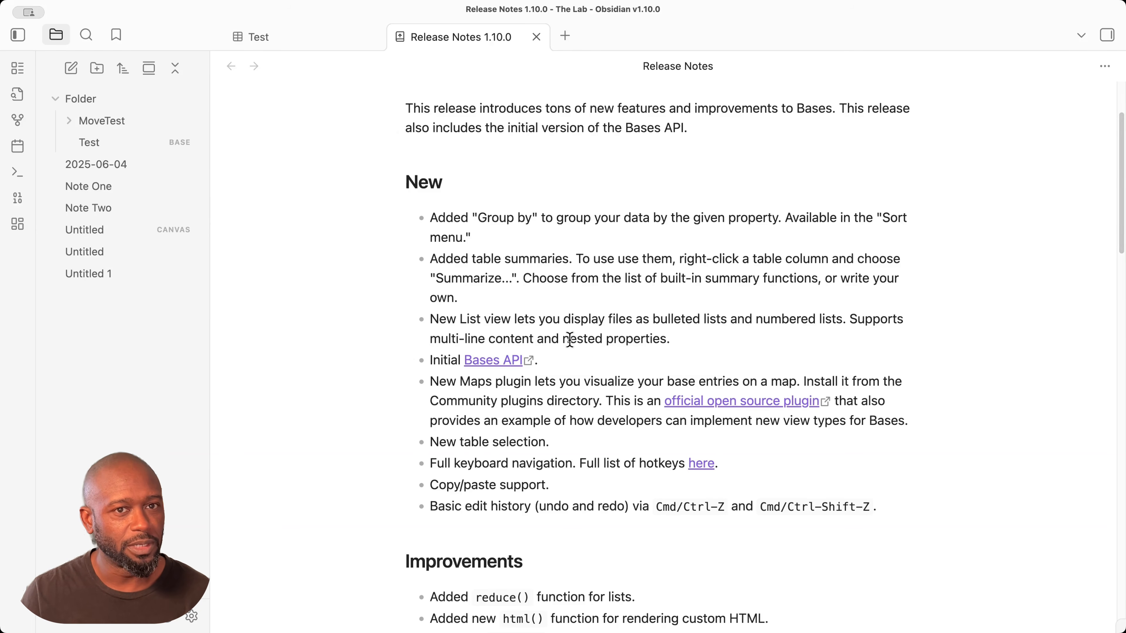
pyautogui.moveTo(667, 339); pyautogui.dragTo(467, 320)
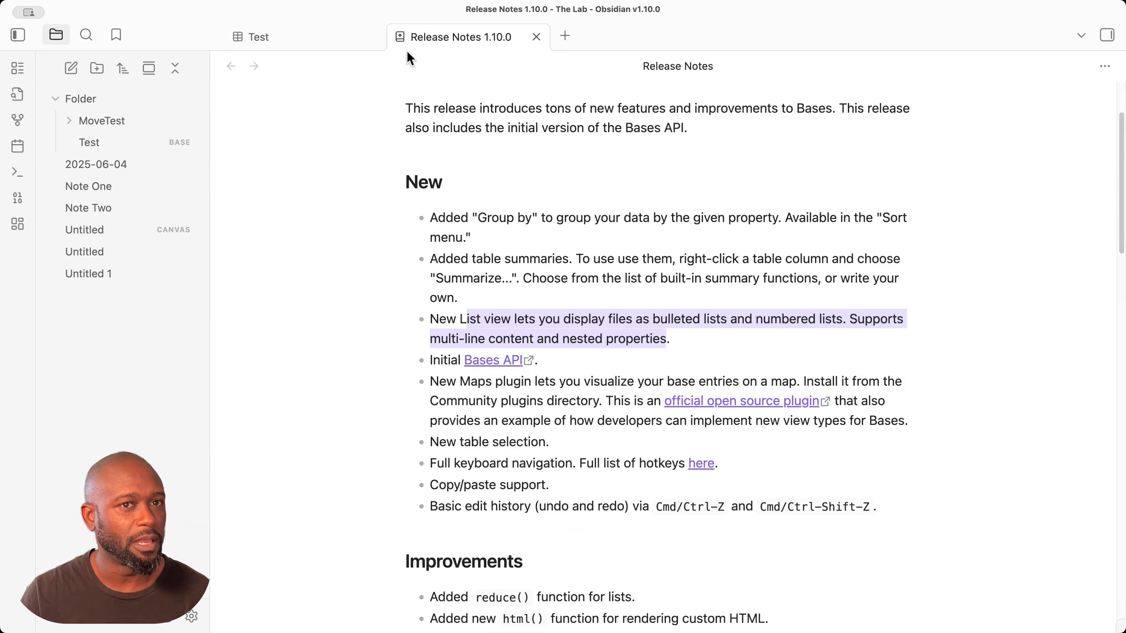
pyautogui.click(322, 42)
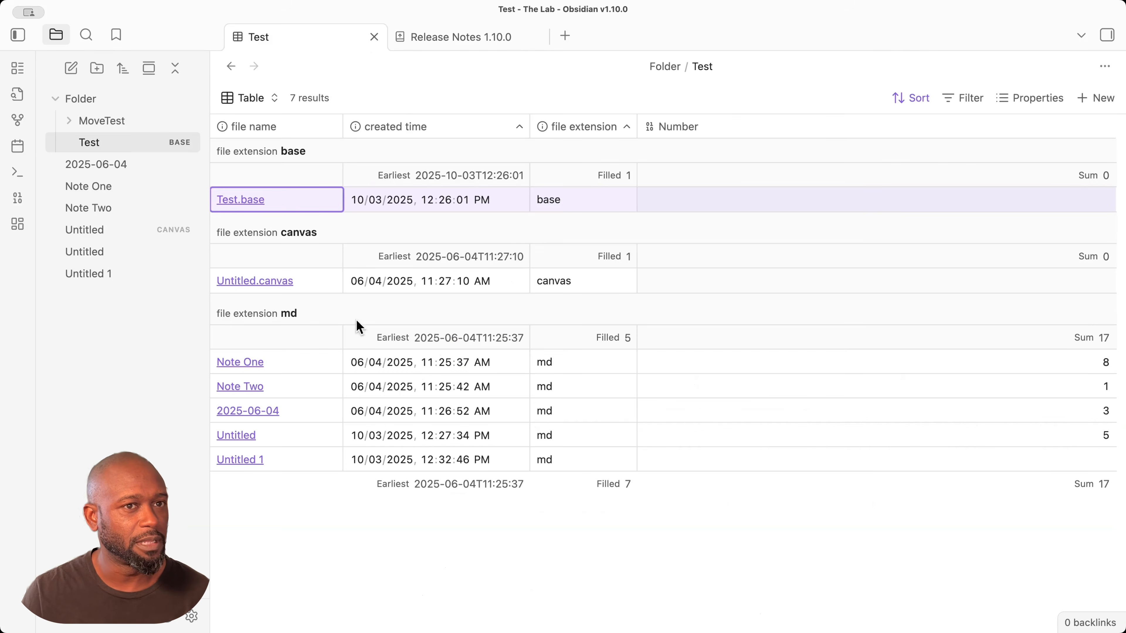
# - Change the Test base's second view to the List layout and rename it List
pyautogui.click(264, 100)
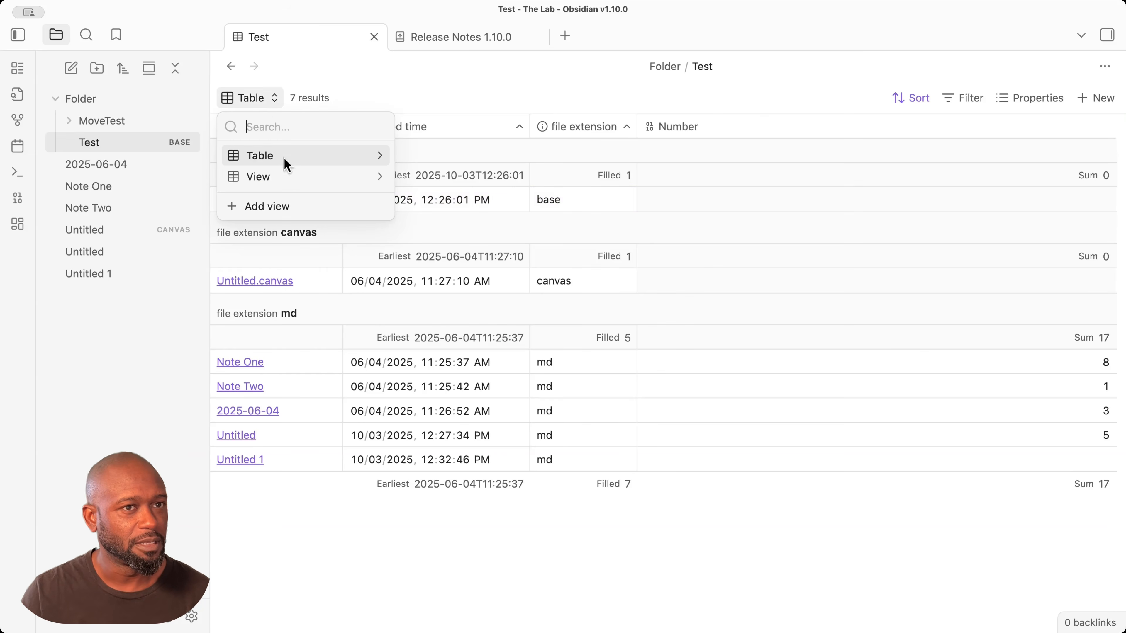
pyautogui.click(381, 176)
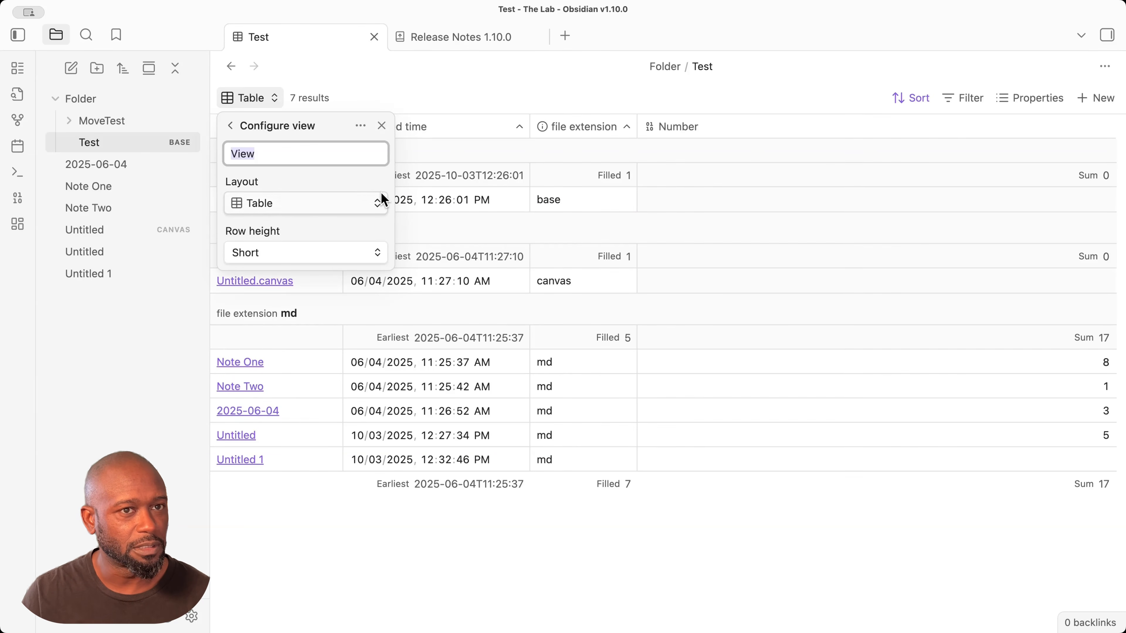
pyautogui.click(380, 204)
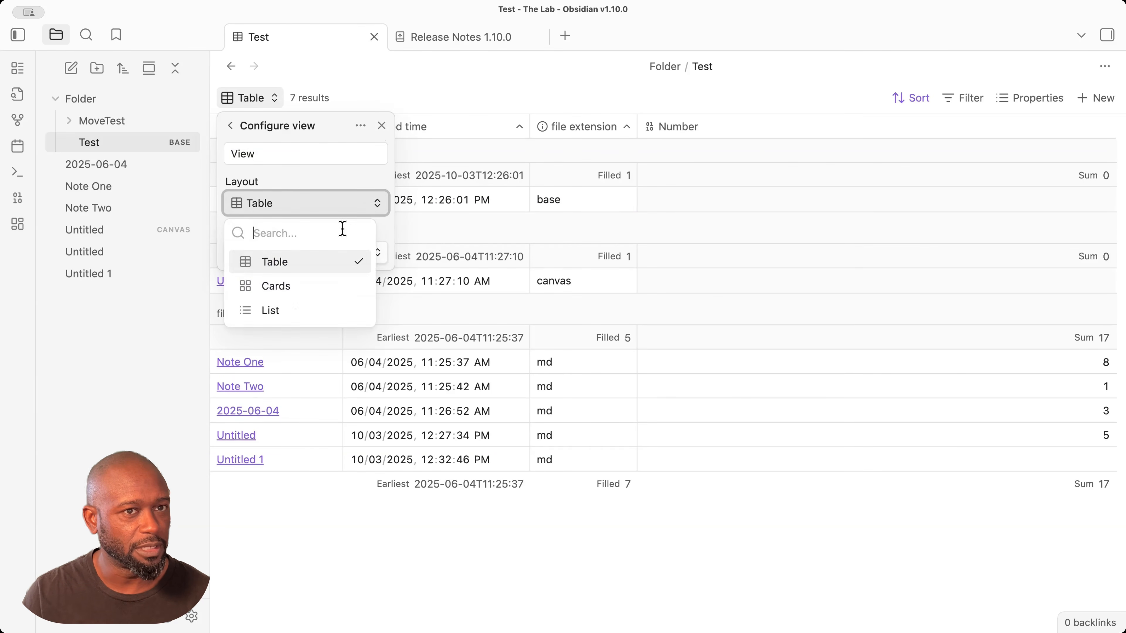
pyautogui.click(310, 310)
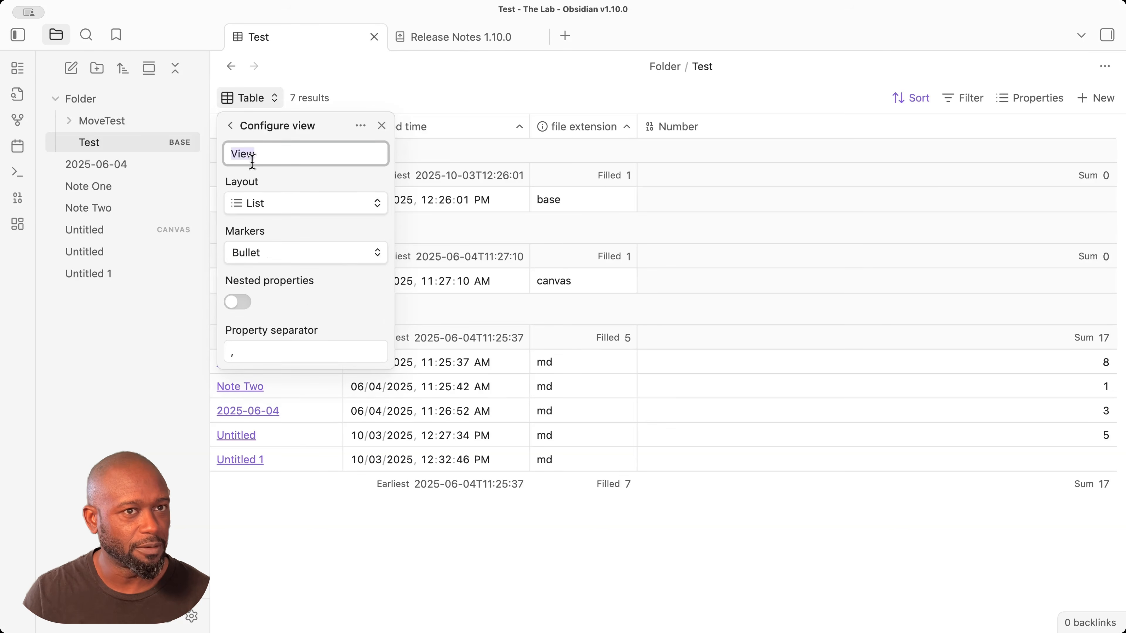
pyautogui.write('List')
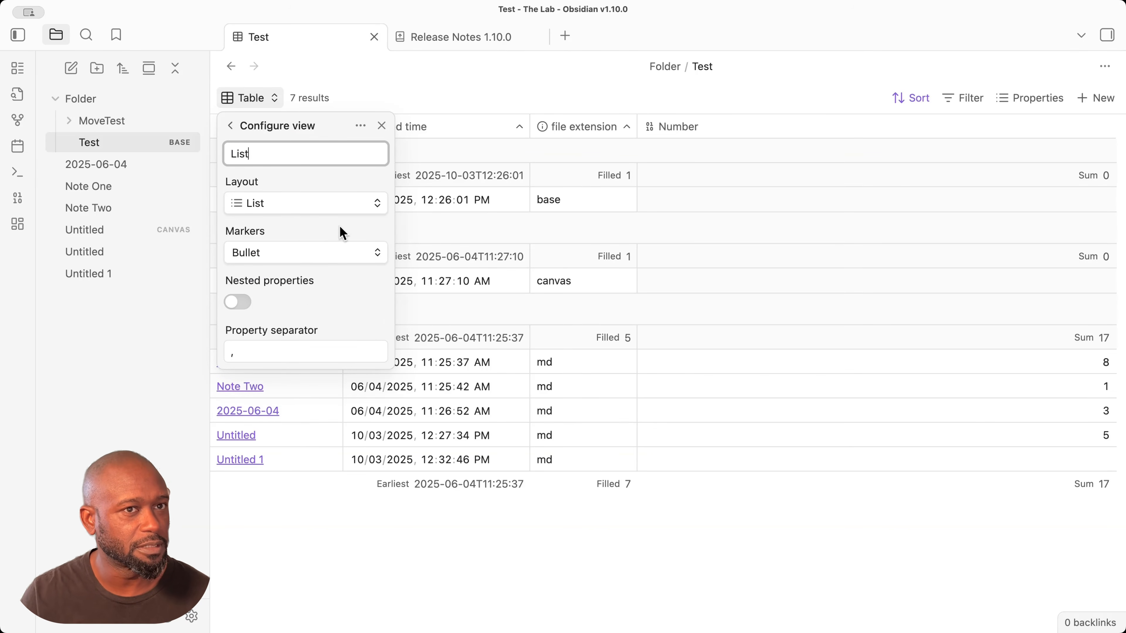
pyautogui.click(230, 126)
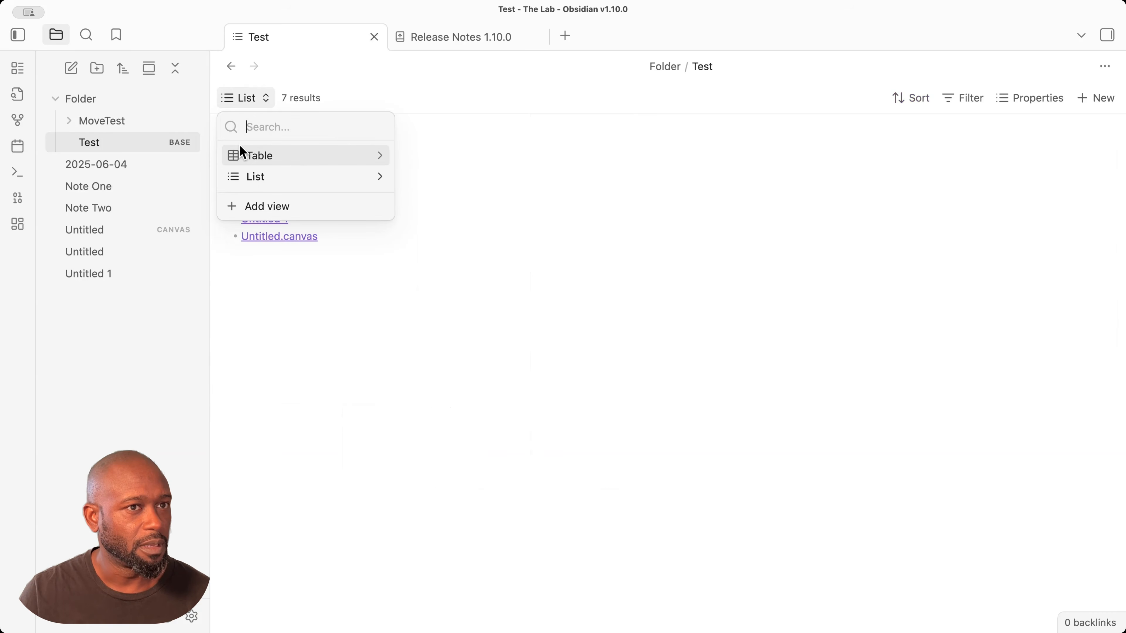
pyautogui.click(328, 350)
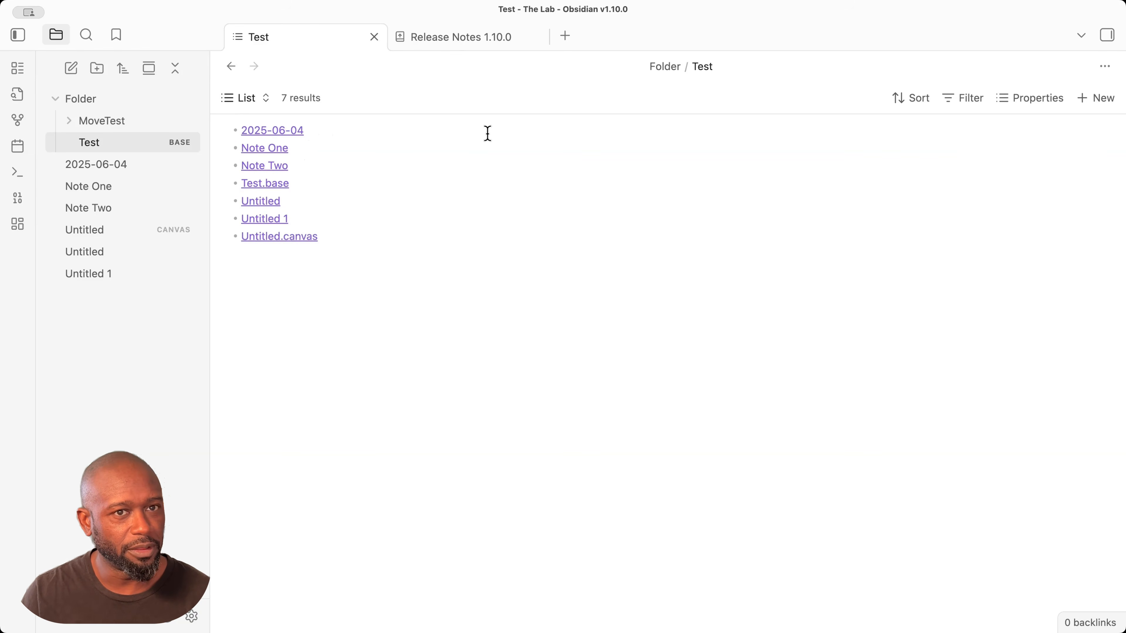
pyautogui.click(249, 97)
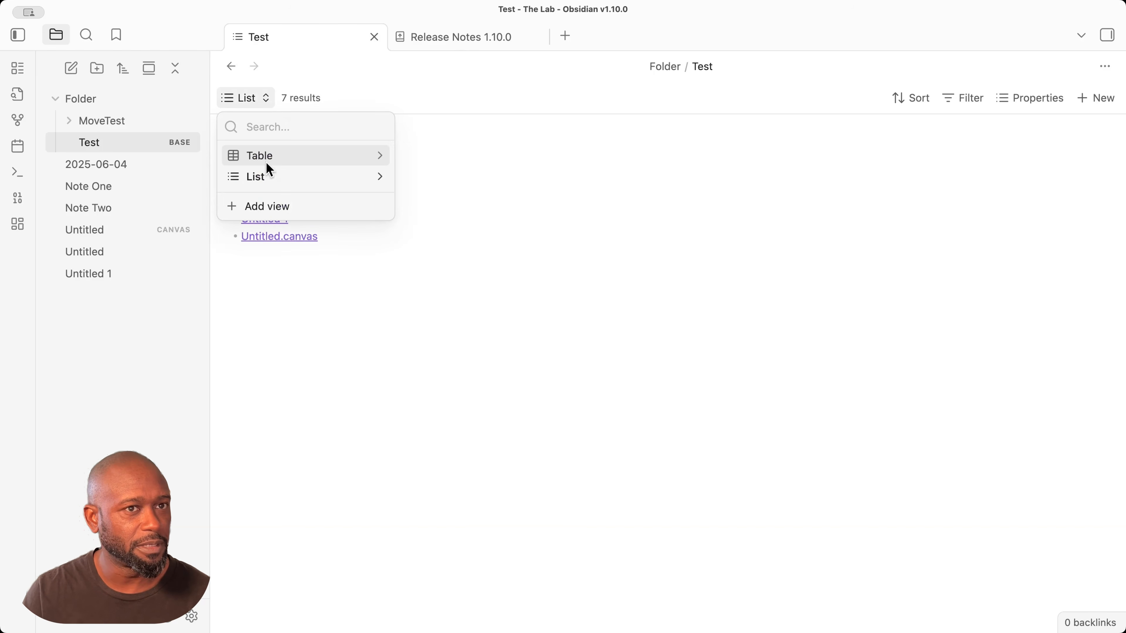
pyautogui.click(381, 156)
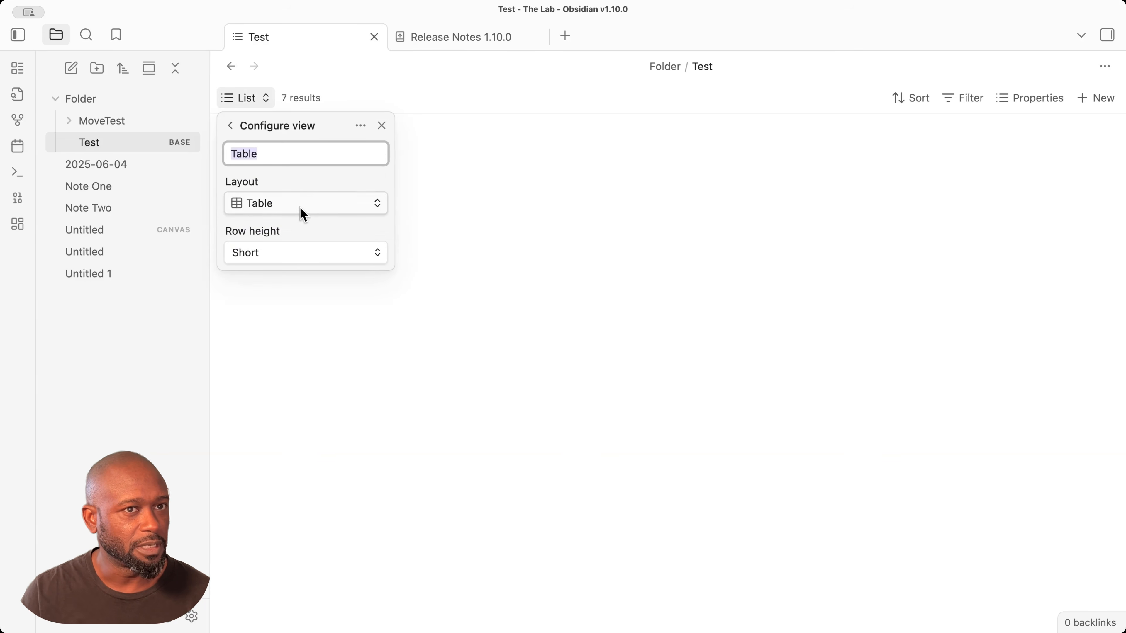
pyautogui.click(388, 81)
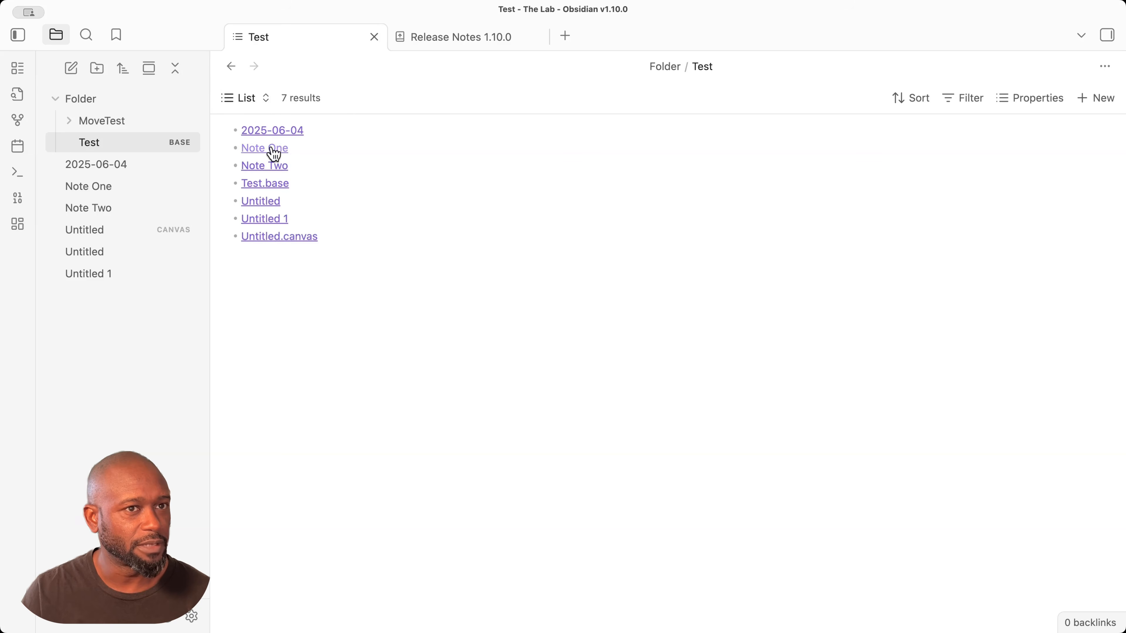
pyautogui.click(250, 99)
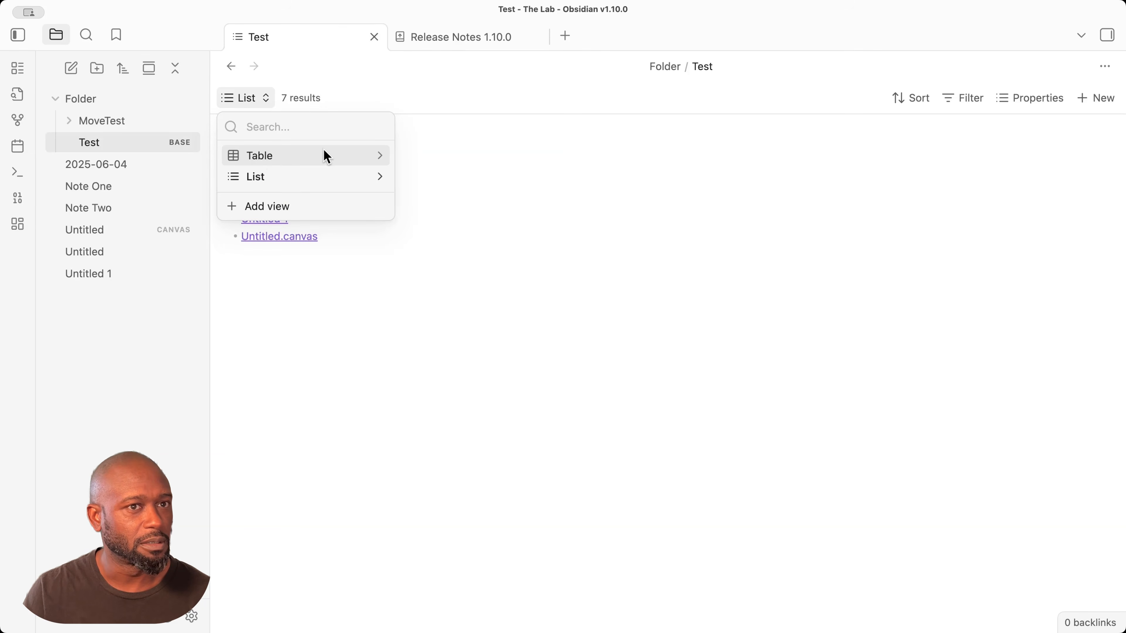
pyautogui.click(852, 118)
# - Show the created time, folder and modified time properties in the List view, and hide folder again
pyautogui.click(1030, 99)
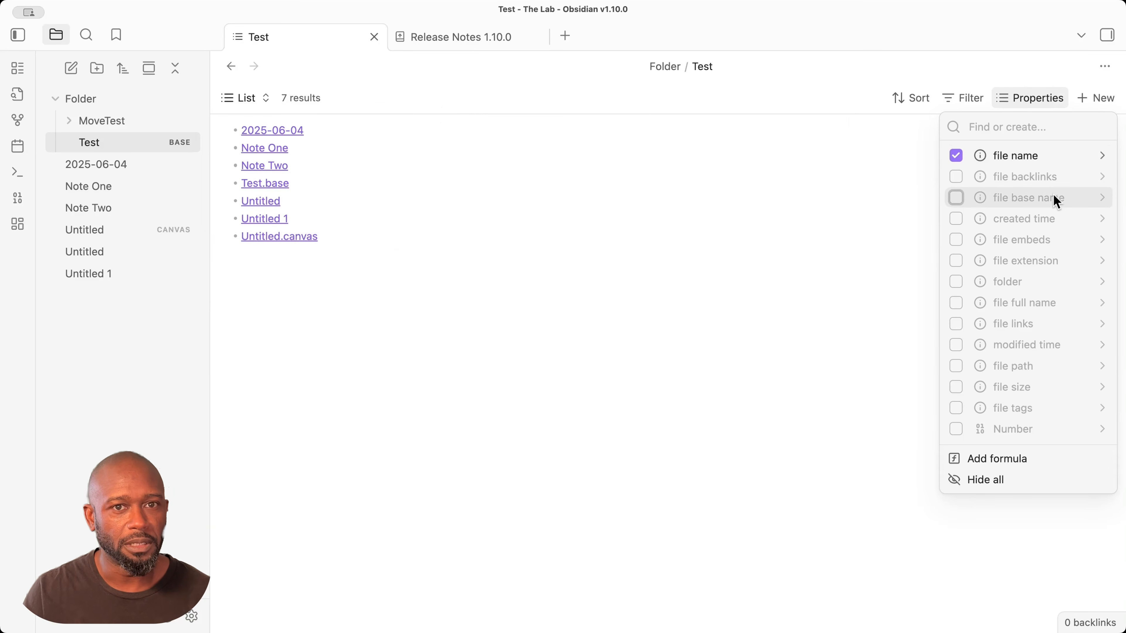
pyautogui.click(957, 219)
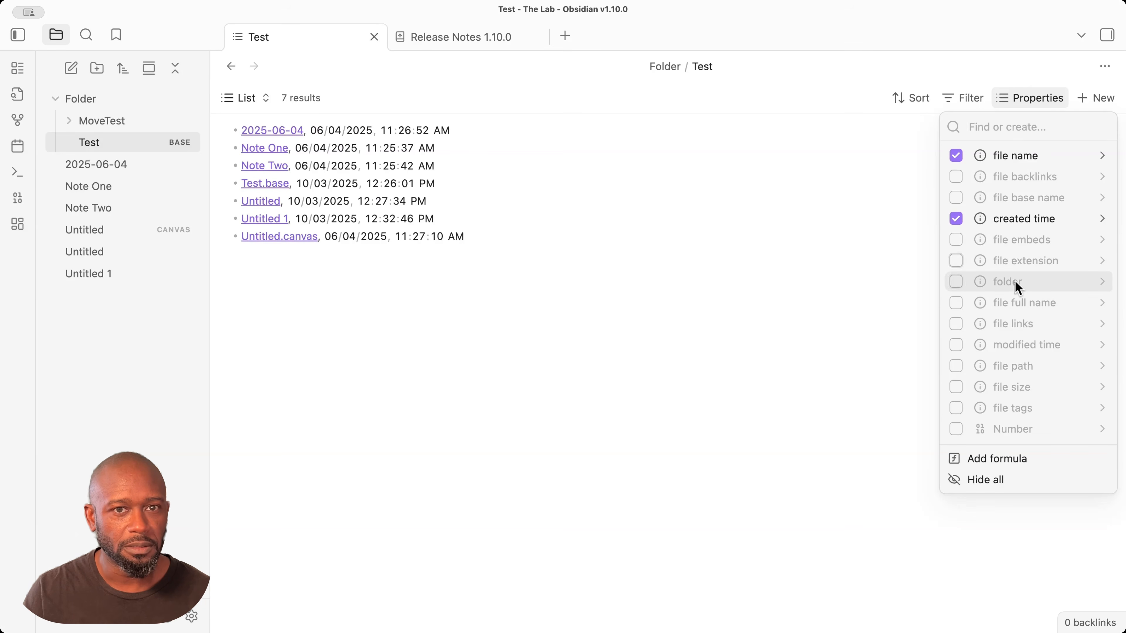
pyautogui.click(956, 283)
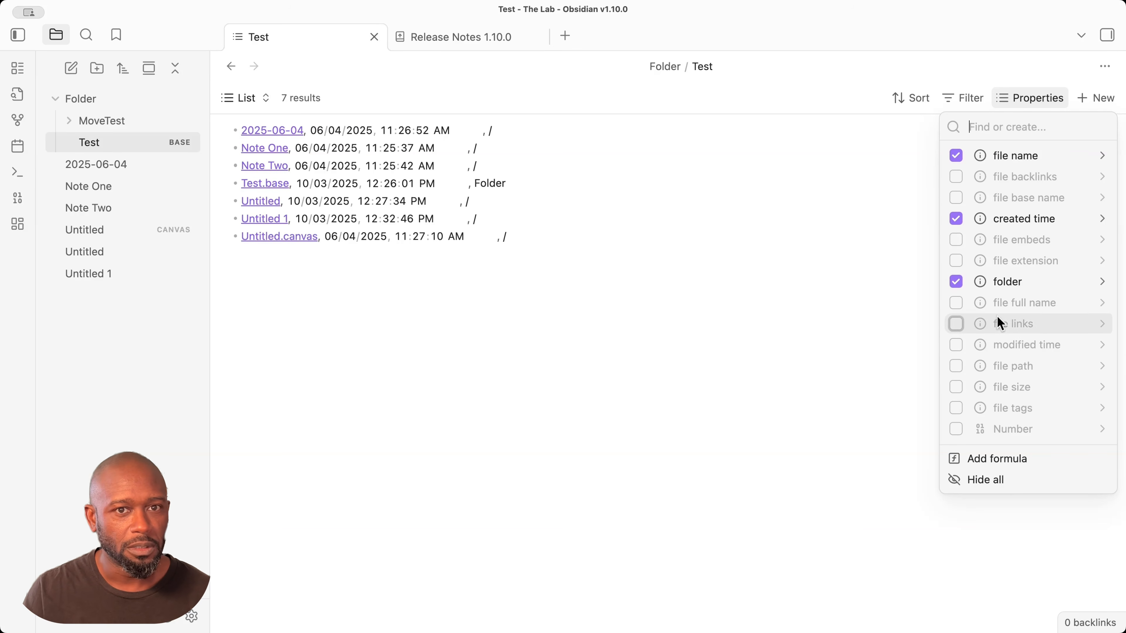
pyautogui.click(957, 348)
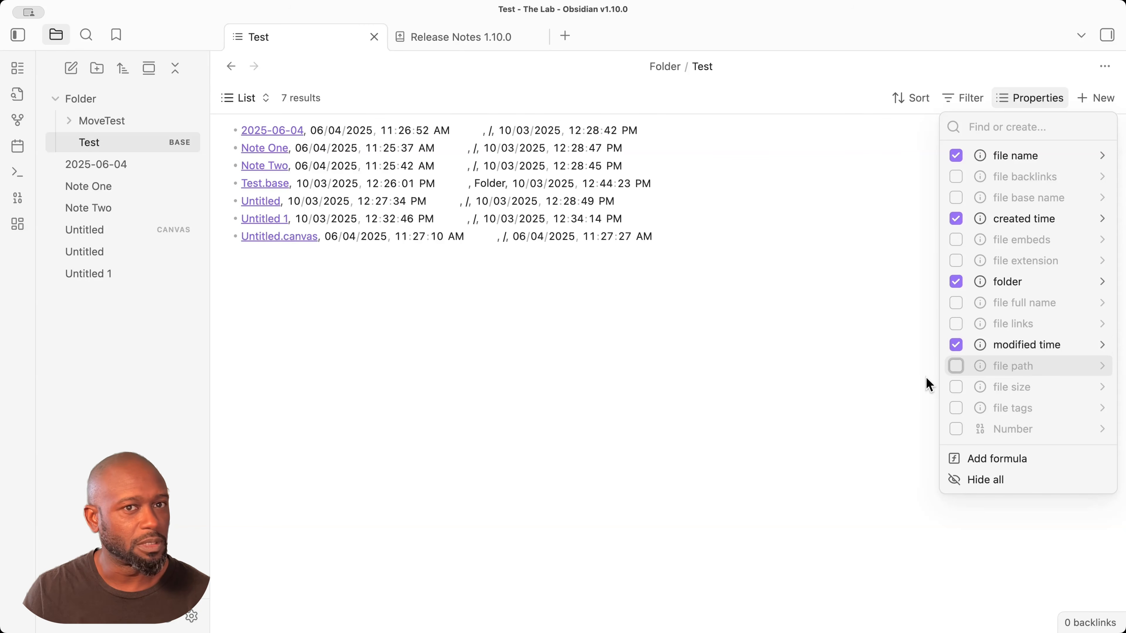
pyautogui.click(957, 282)
pyautogui.click(631, 351)
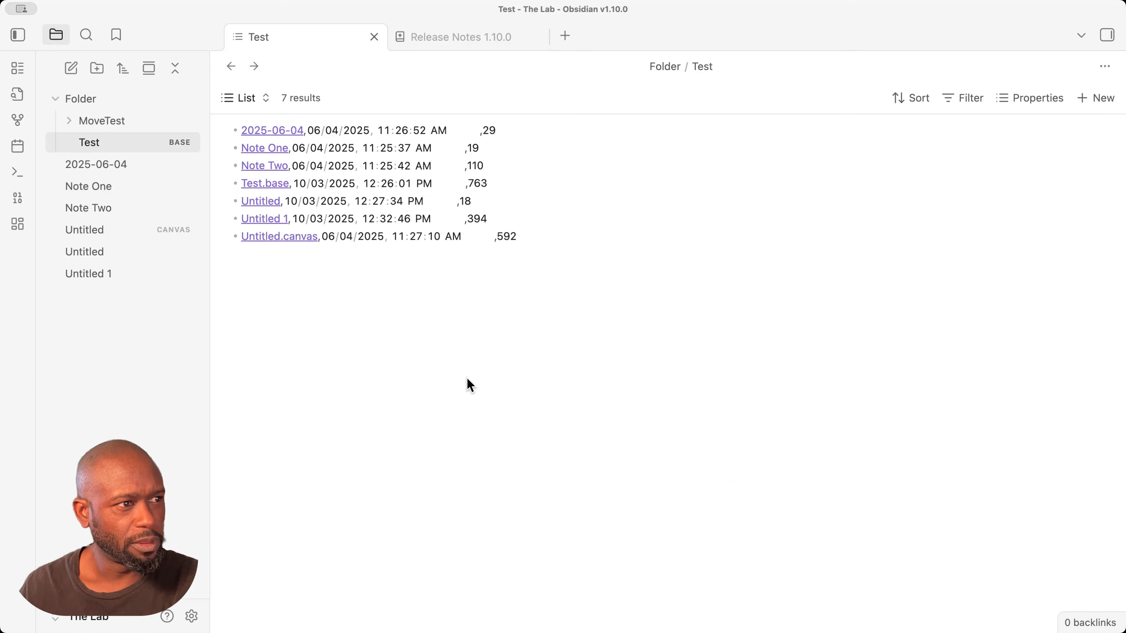
# - Set the List view's markers to Number
pyautogui.click(260, 98)
pyautogui.click(260, 98)
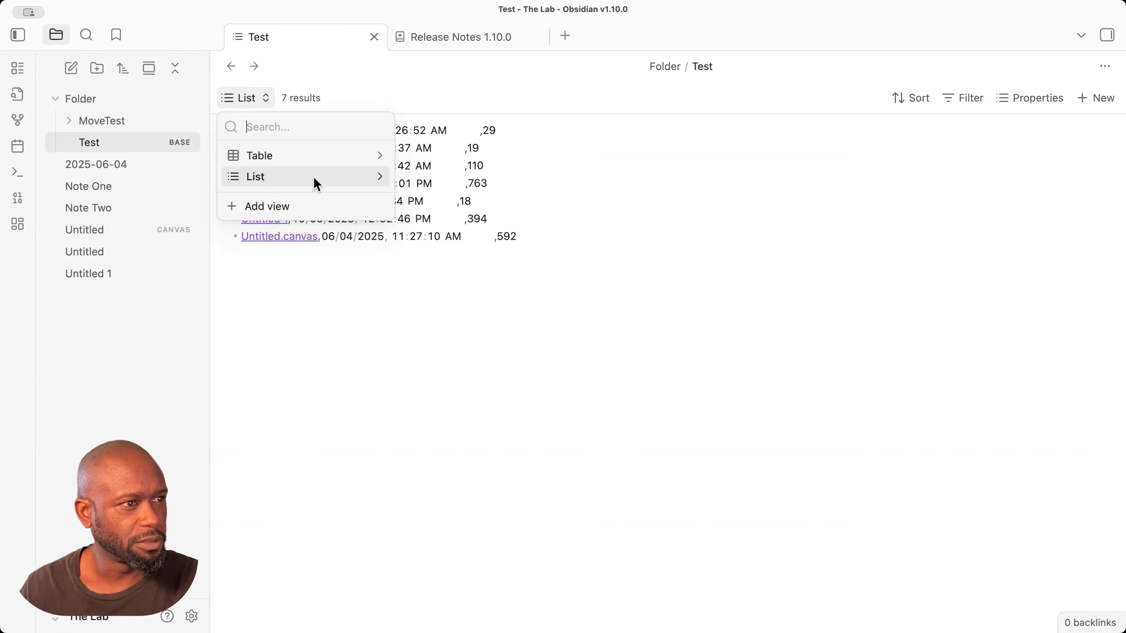
pyautogui.click(380, 176)
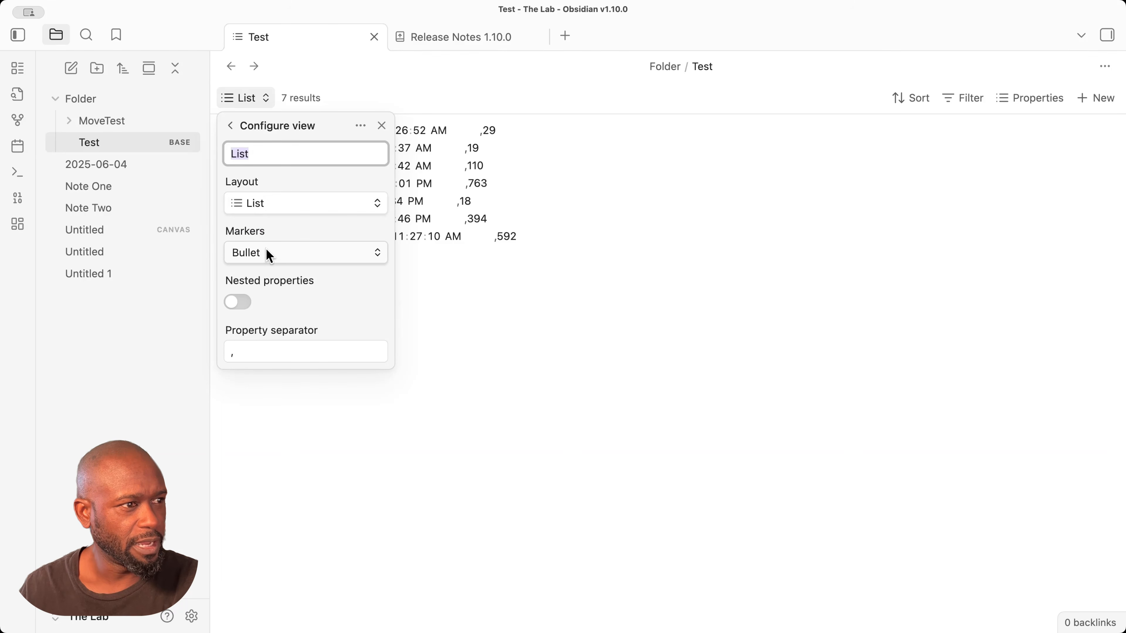
pyautogui.click(377, 253)
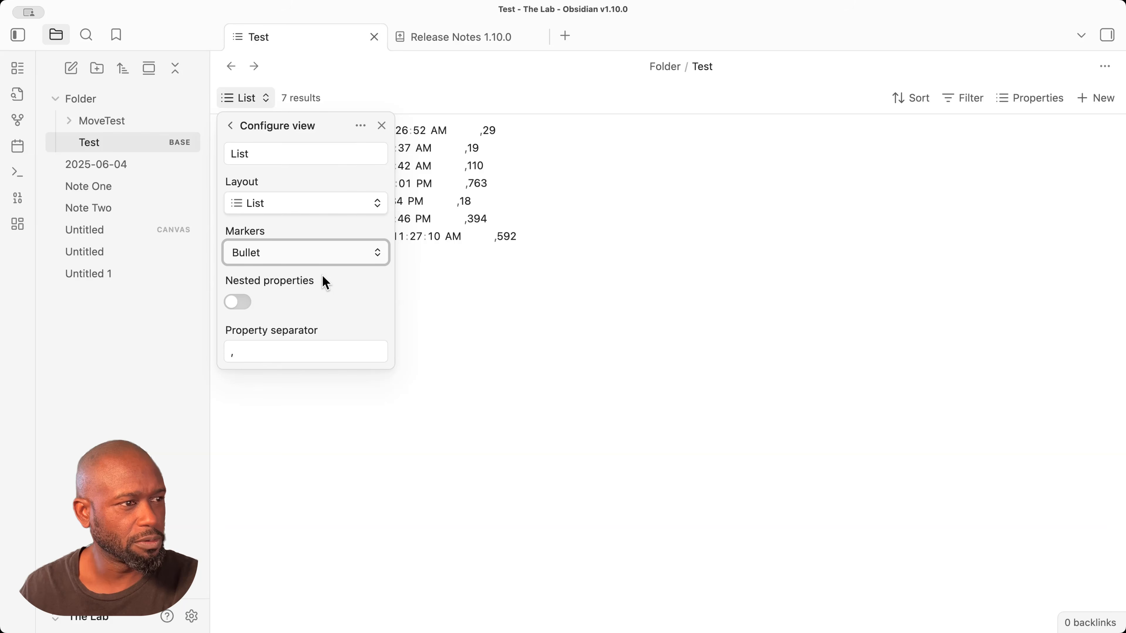
pyautogui.click(342, 276)
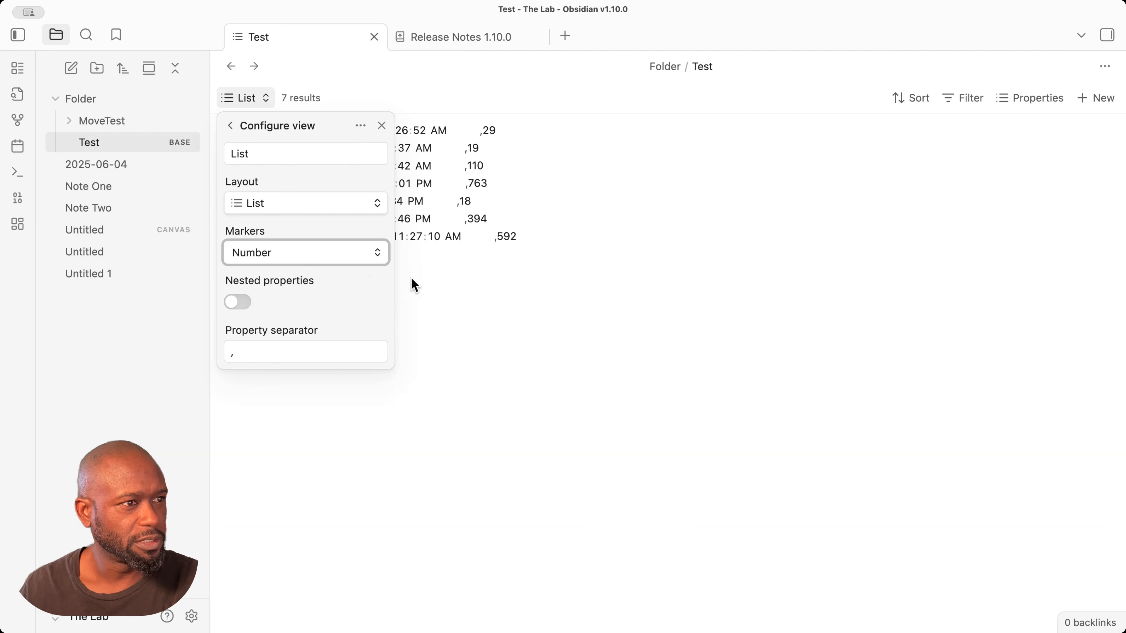
pyautogui.click(439, 280)
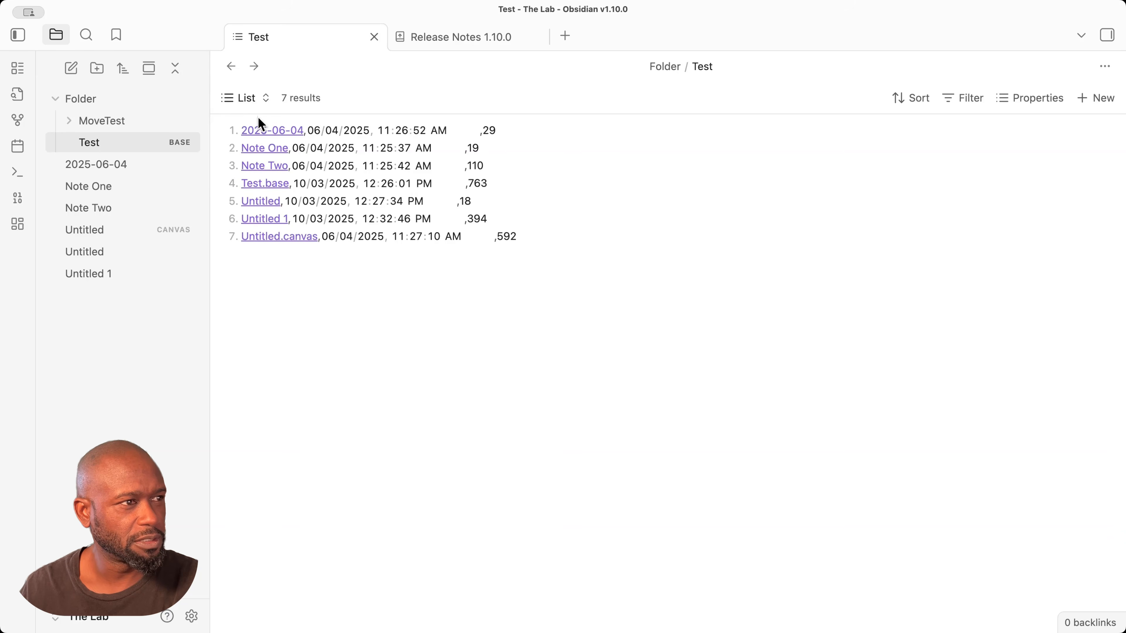
# - Remove the markers from the List view's entries
pyautogui.click(263, 98)
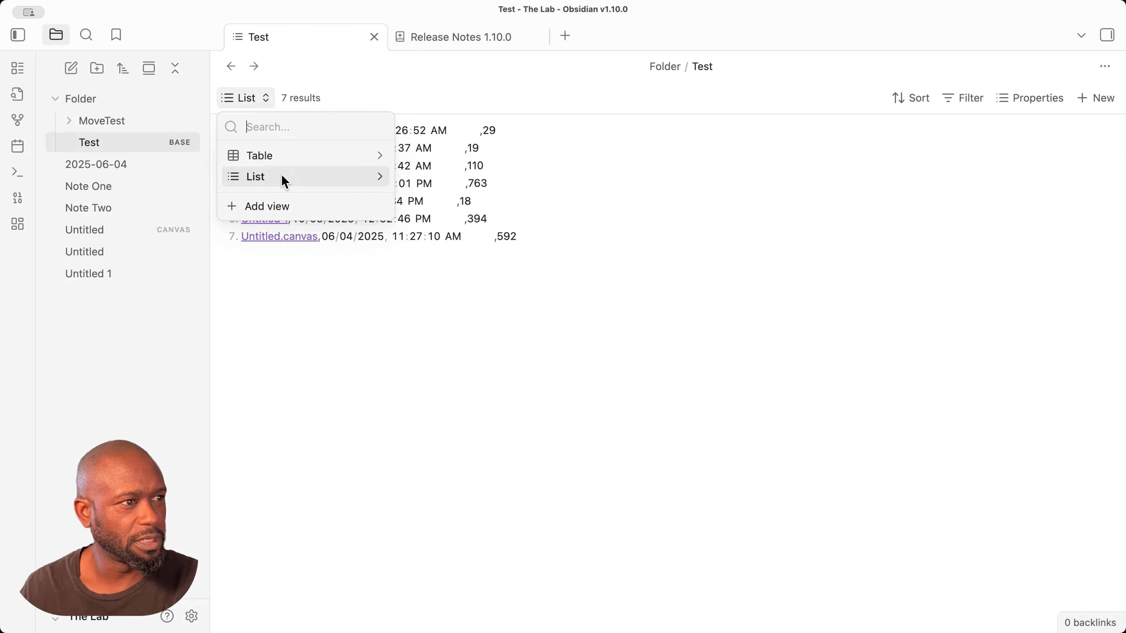
pyautogui.click(380, 177)
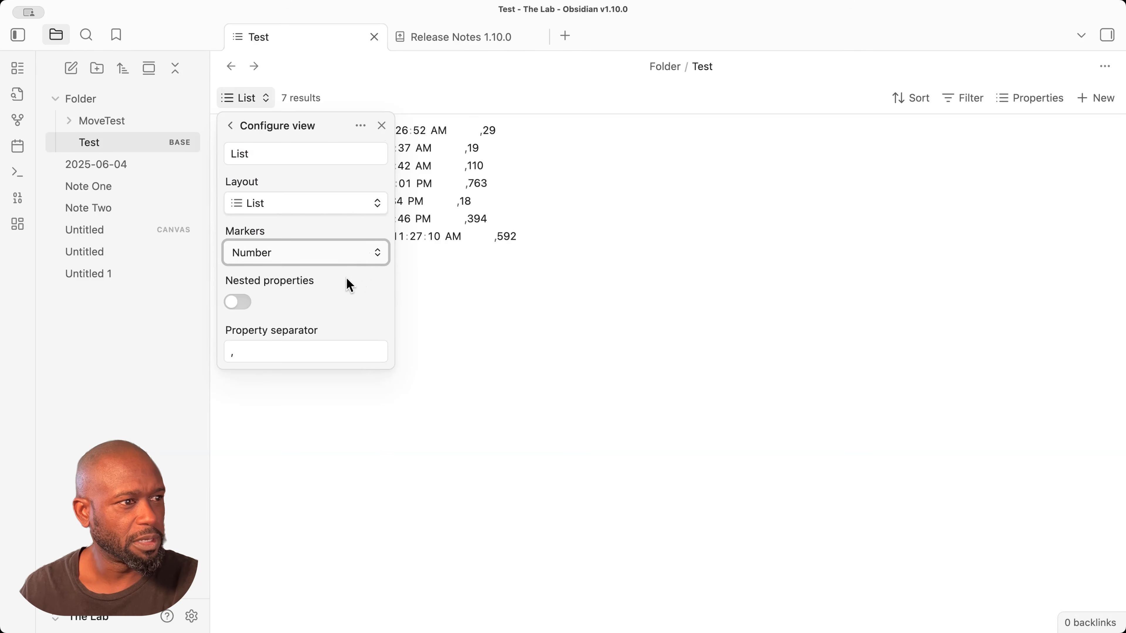
pyautogui.click(441, 328)
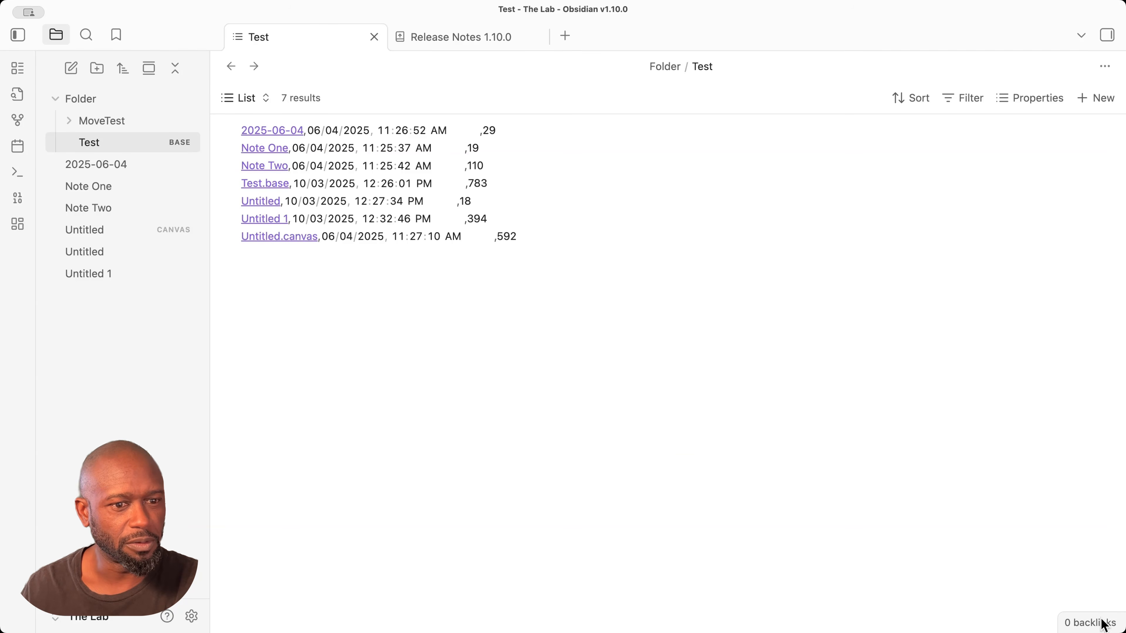
# - Switch back to the Table view and set the Number of the Untitled 1 note to 7
pyautogui.click(246, 99)
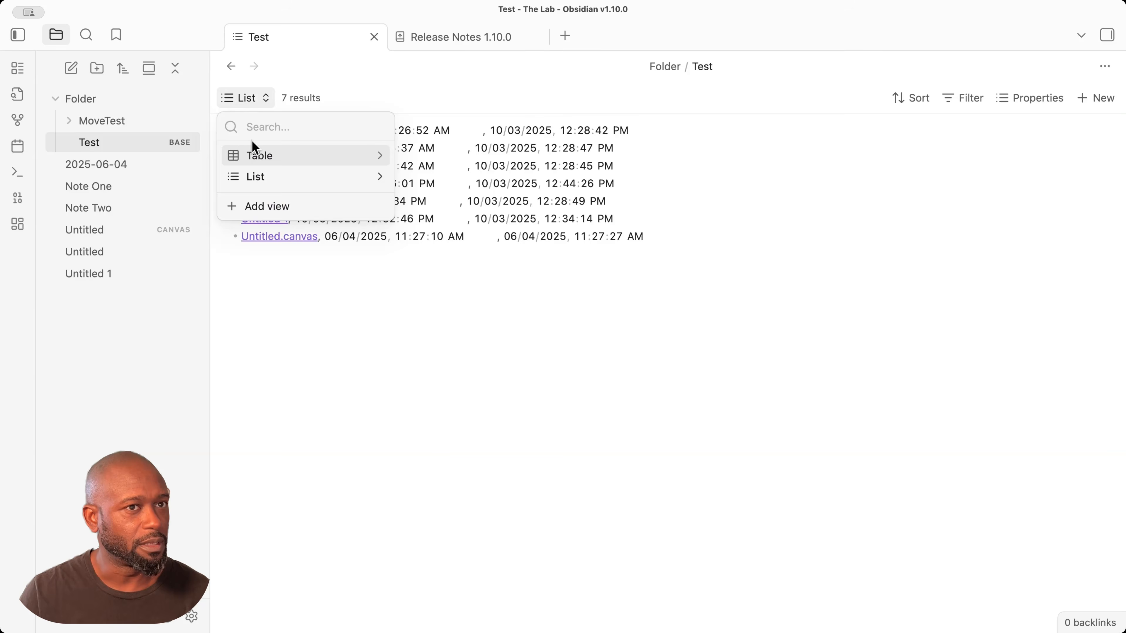
pyautogui.click(257, 159)
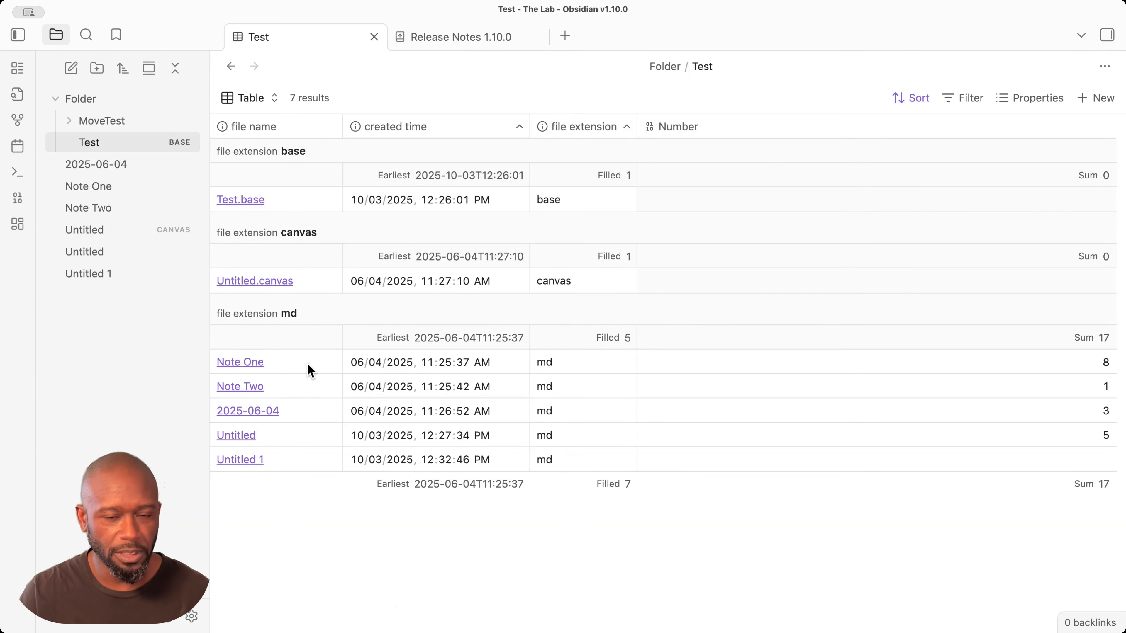
pyautogui.click(957, 460)
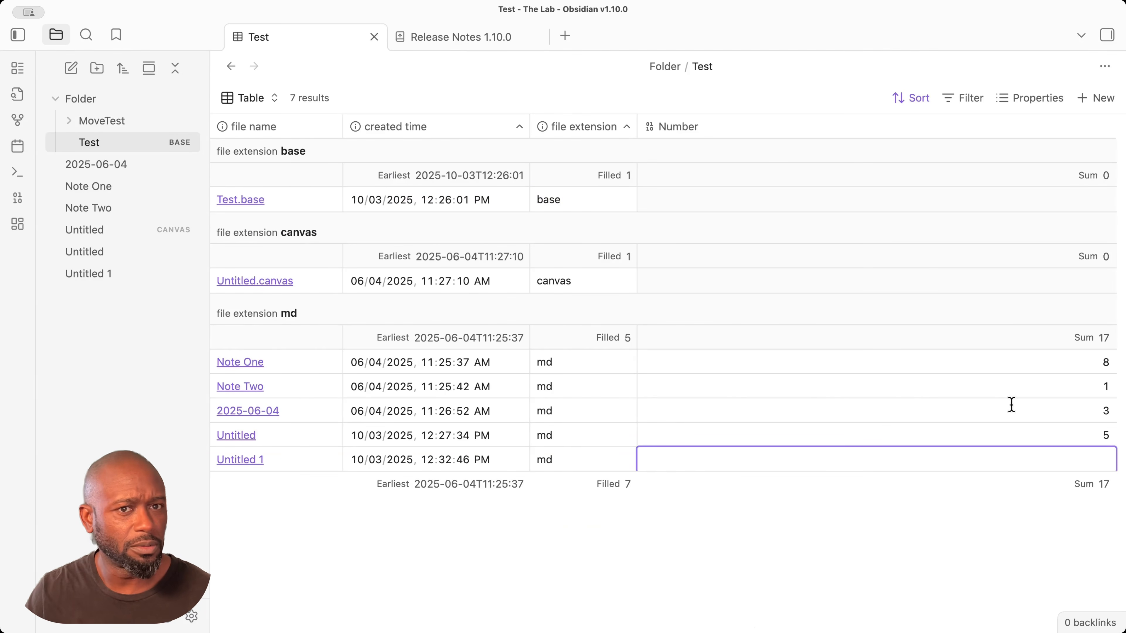
pyautogui.write('7')
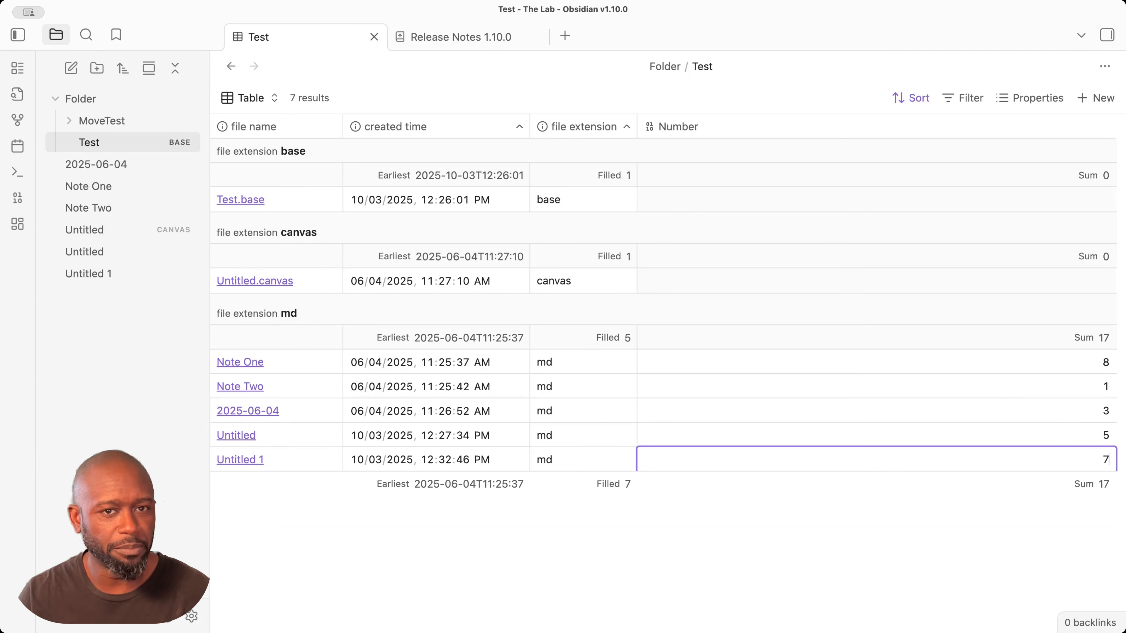
pyautogui.press('Return')
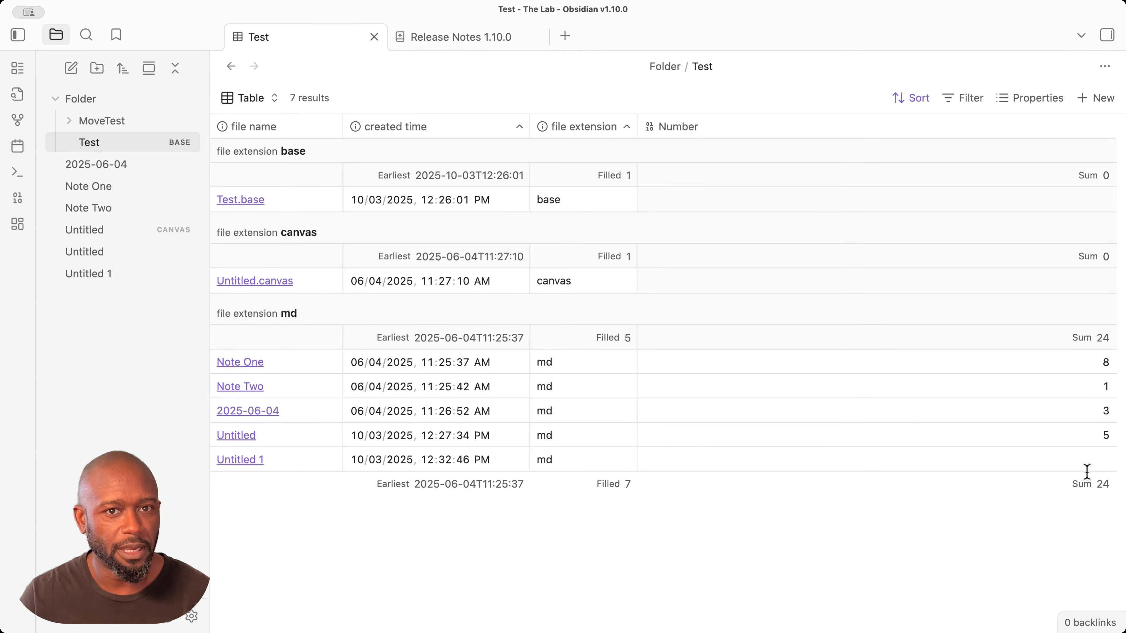
# - Set the Number of Note One to 18 and undo that edit
pyautogui.click(1105, 361)
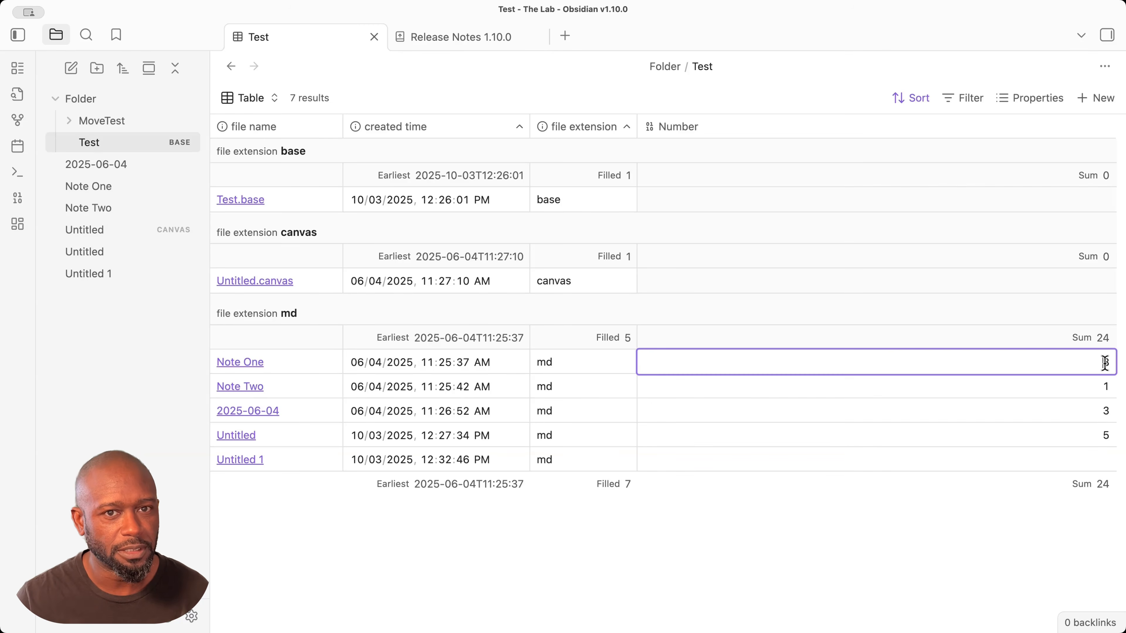
pyautogui.write('18')
pyautogui.press('Return')
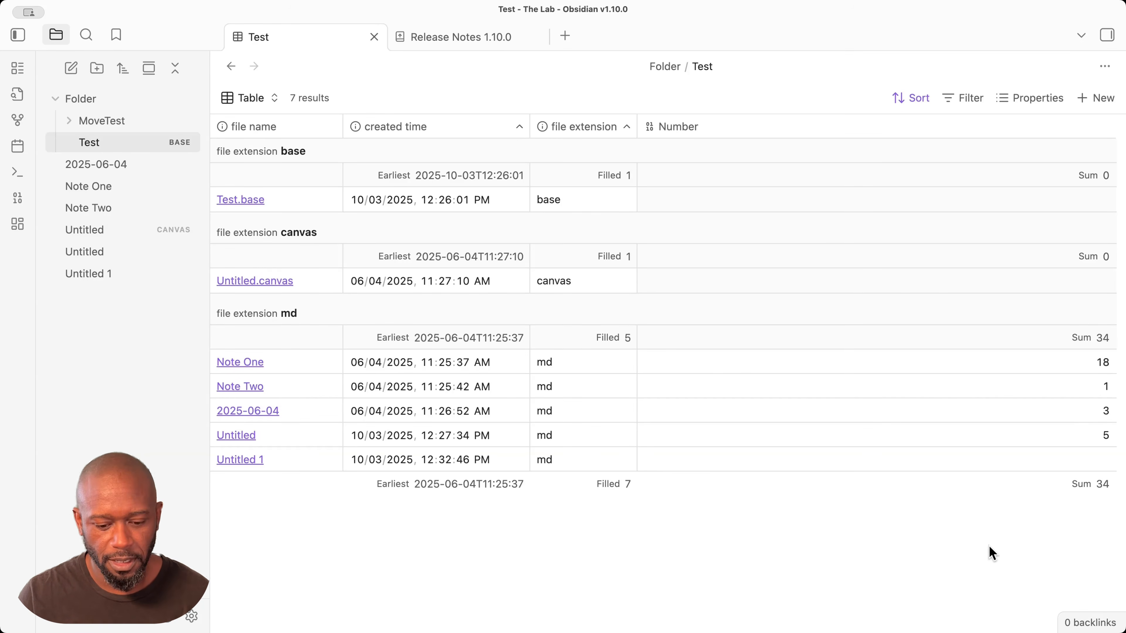
pyautogui.press('super+z')
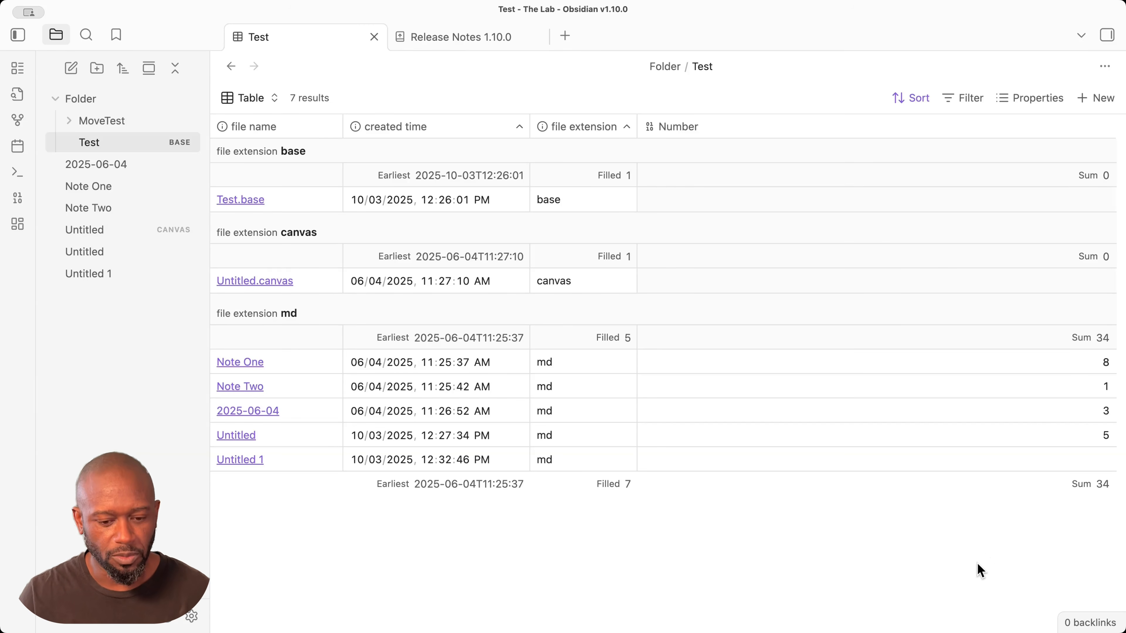
# - Redo the last Number edit on Note One, then set the value back to 8
pyautogui.press('super+shift+z')
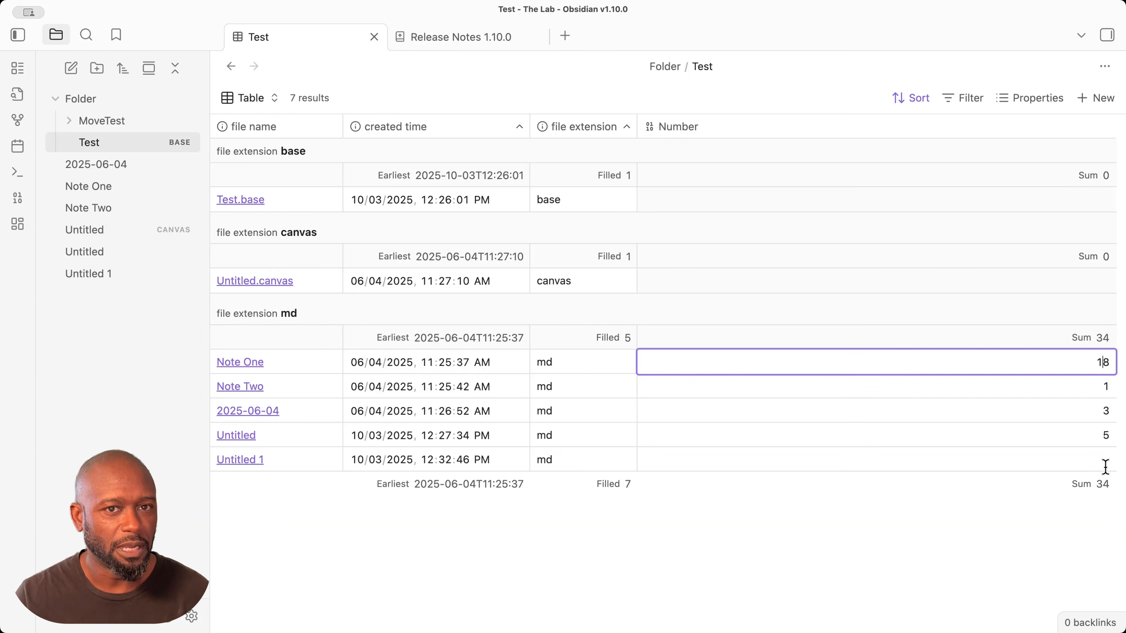
pyautogui.click(991, 565)
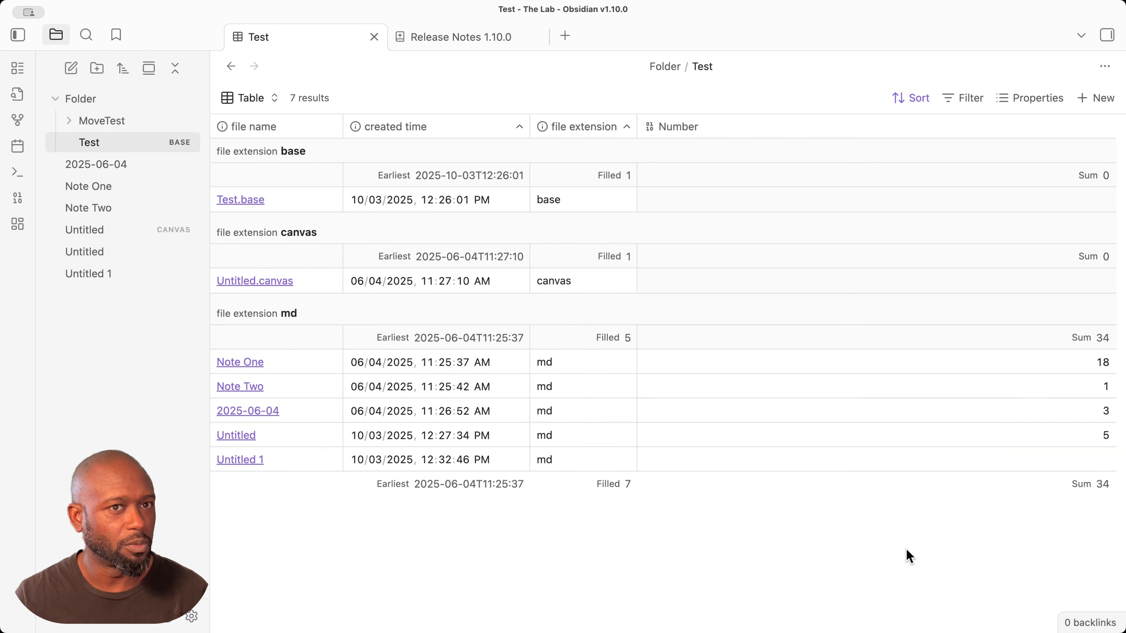
pyautogui.click(1101, 464)
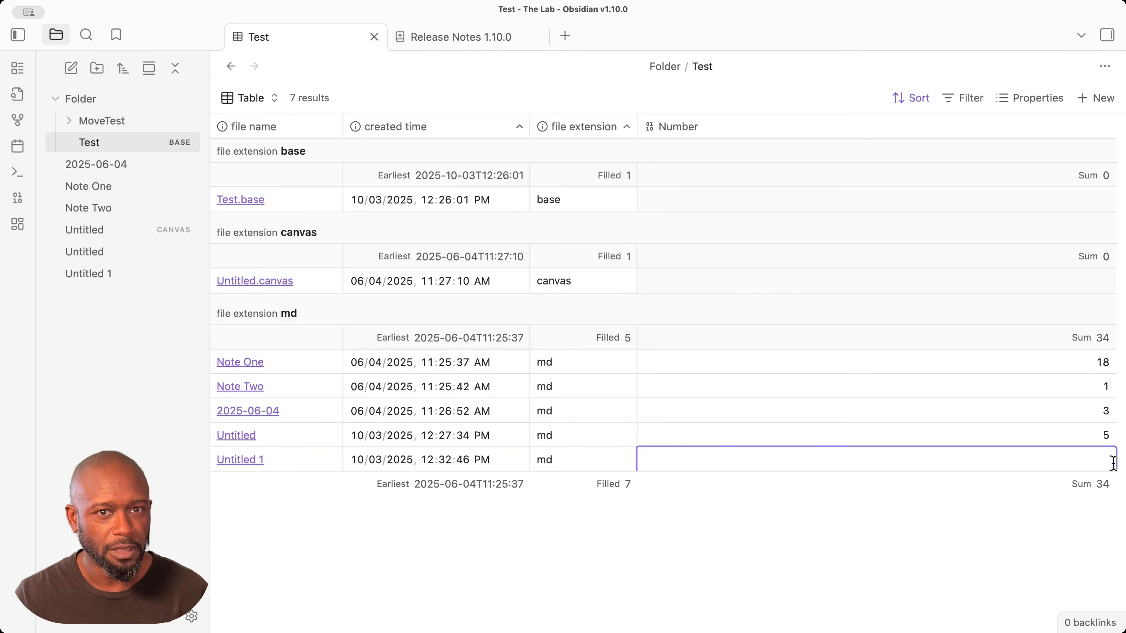
pyautogui.click(984, 551)
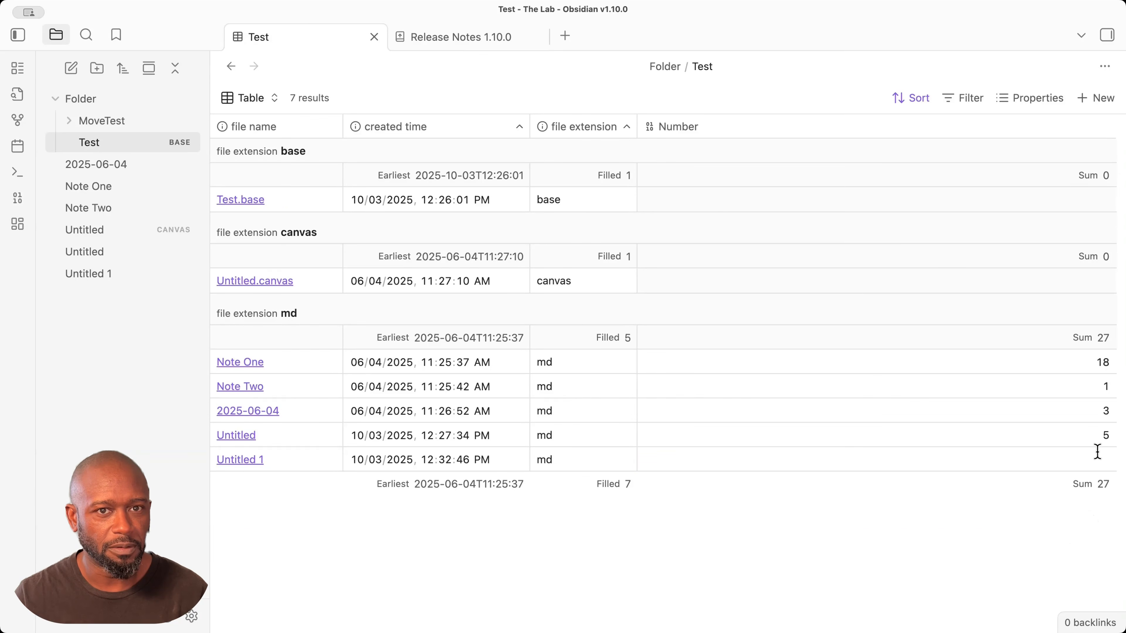
pyautogui.click(1103, 362)
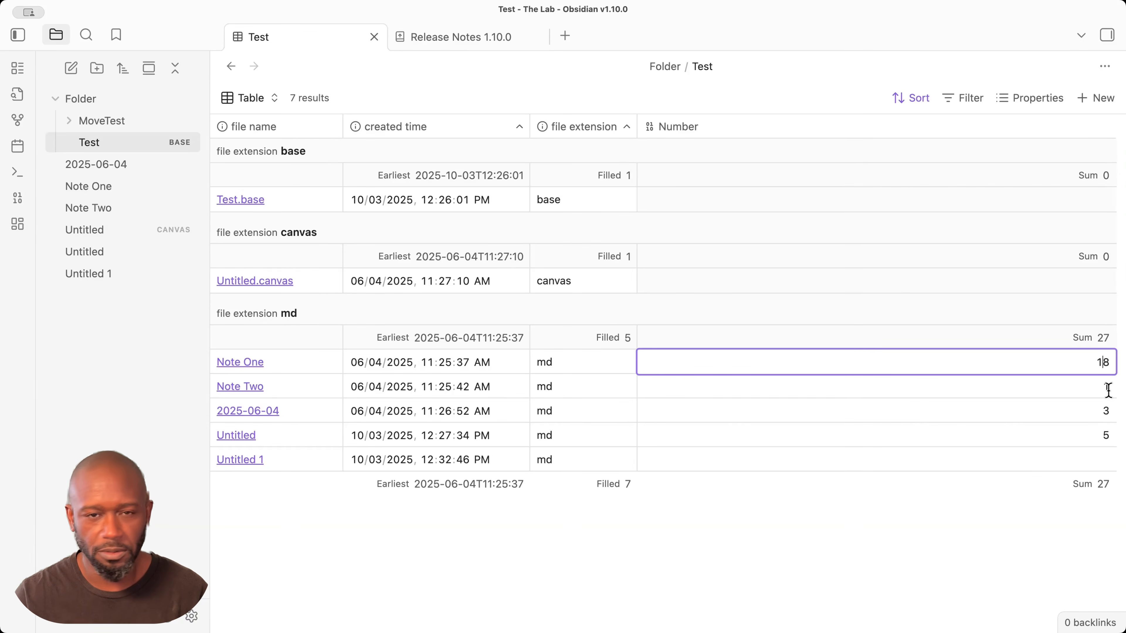
# - Set the Number of the Untitled 1 note to 2 and undo that entry
pyautogui.click(1091, 460)
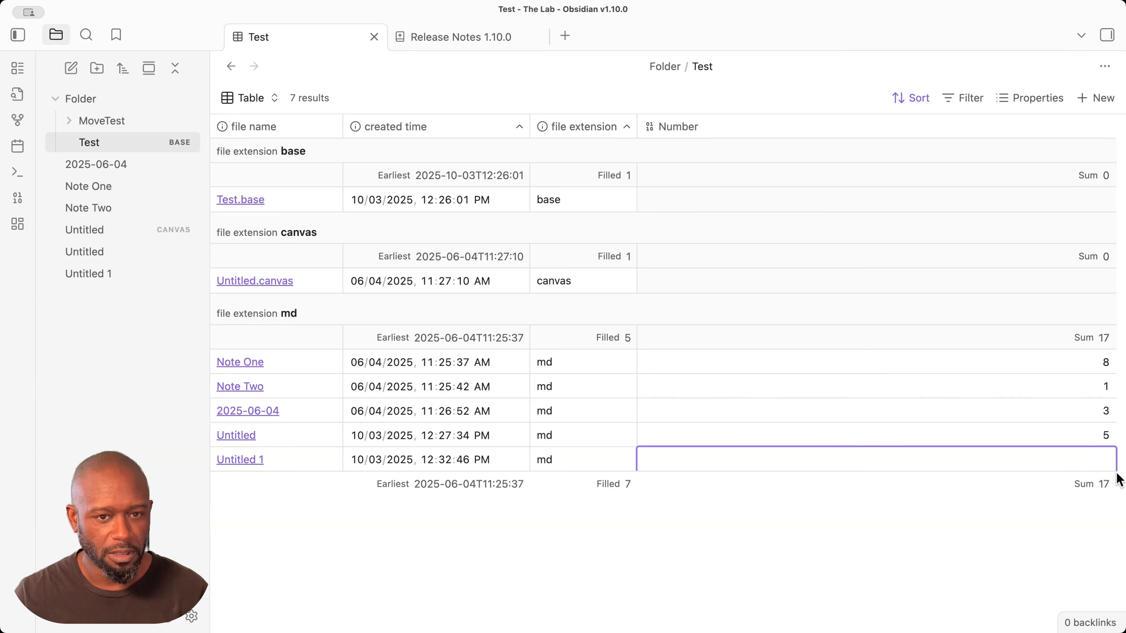
pyautogui.write('2')
pyautogui.click(1004, 566)
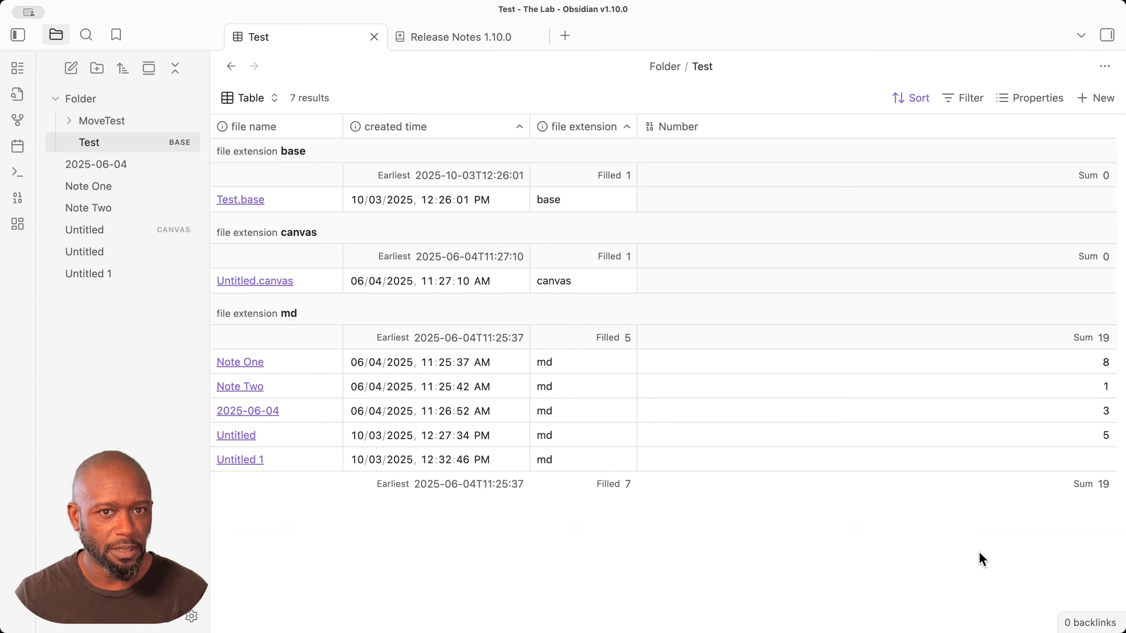
pyautogui.press('super+z')
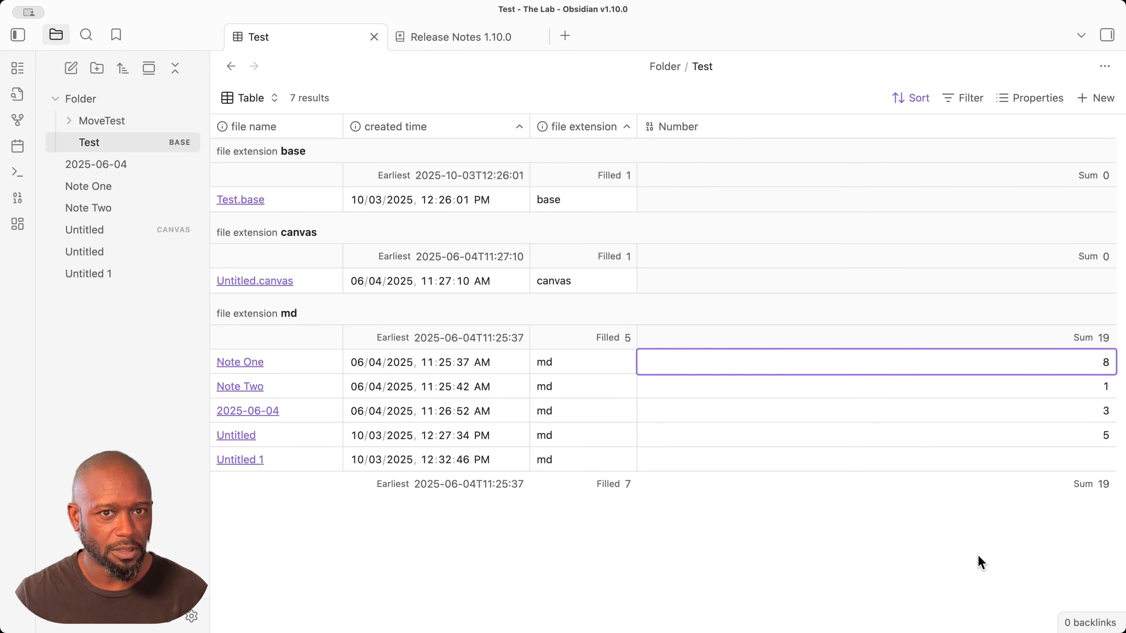
pyautogui.click(928, 539)
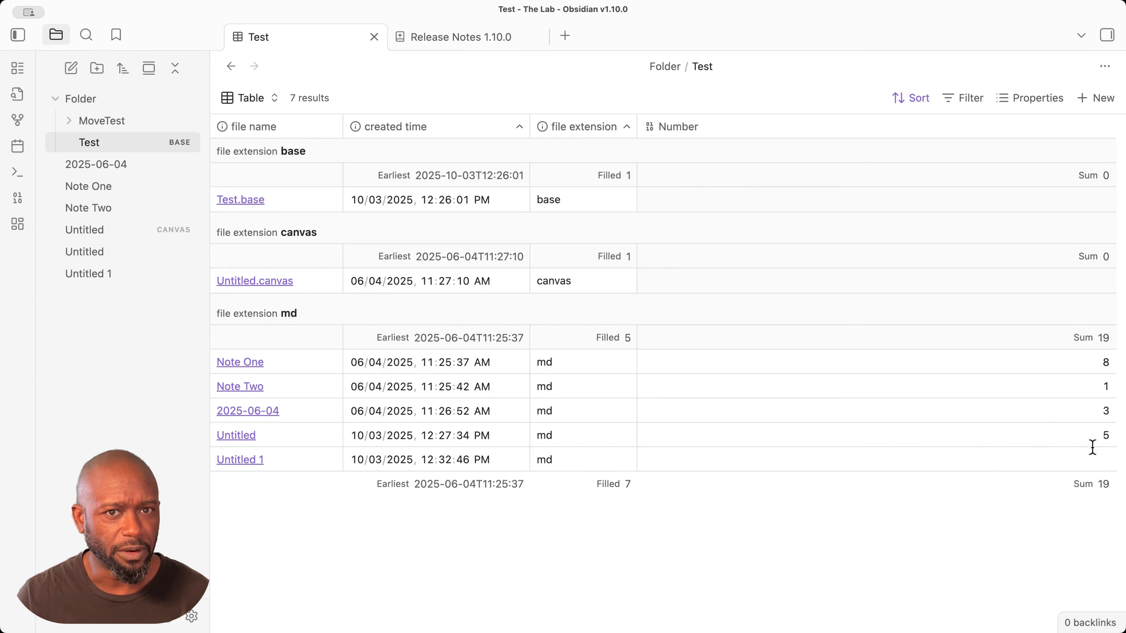
pyautogui.click(1108, 459)
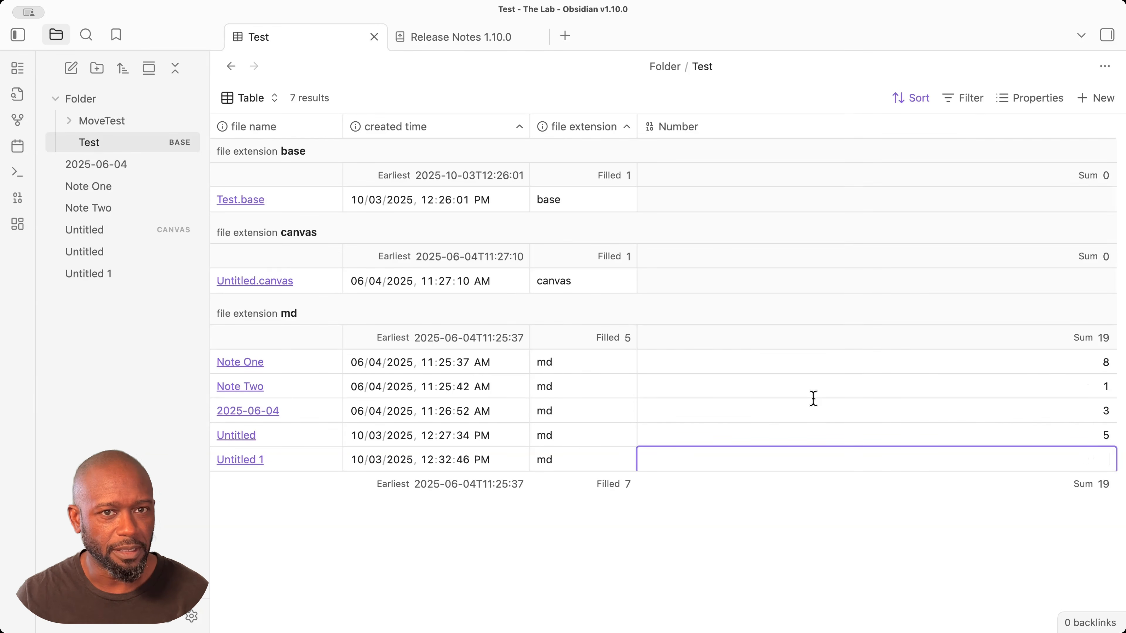
pyautogui.click(986, 537)
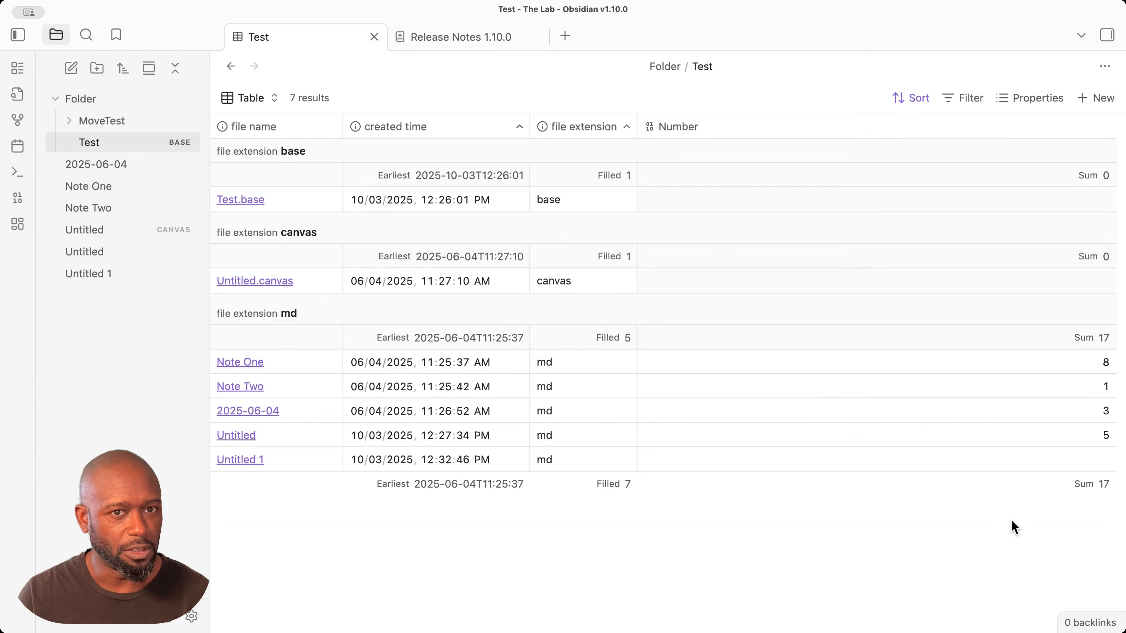
# - Set the Number of the Untitled 1 note to 3 and the Number of Note One to 83
pyautogui.click(1104, 459)
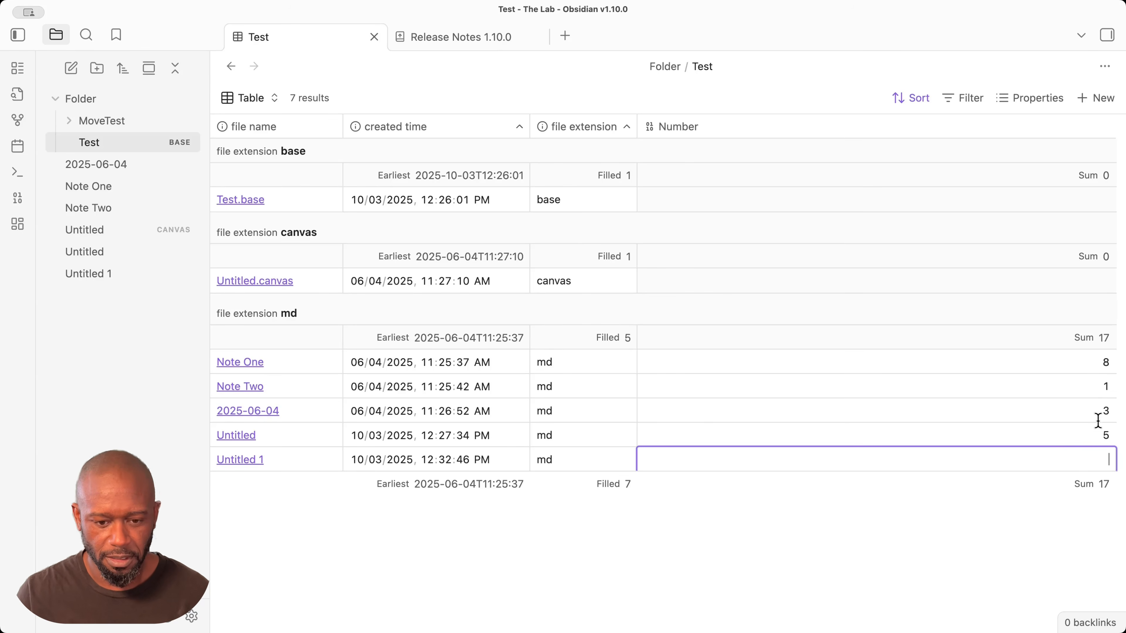
pyautogui.write('3')
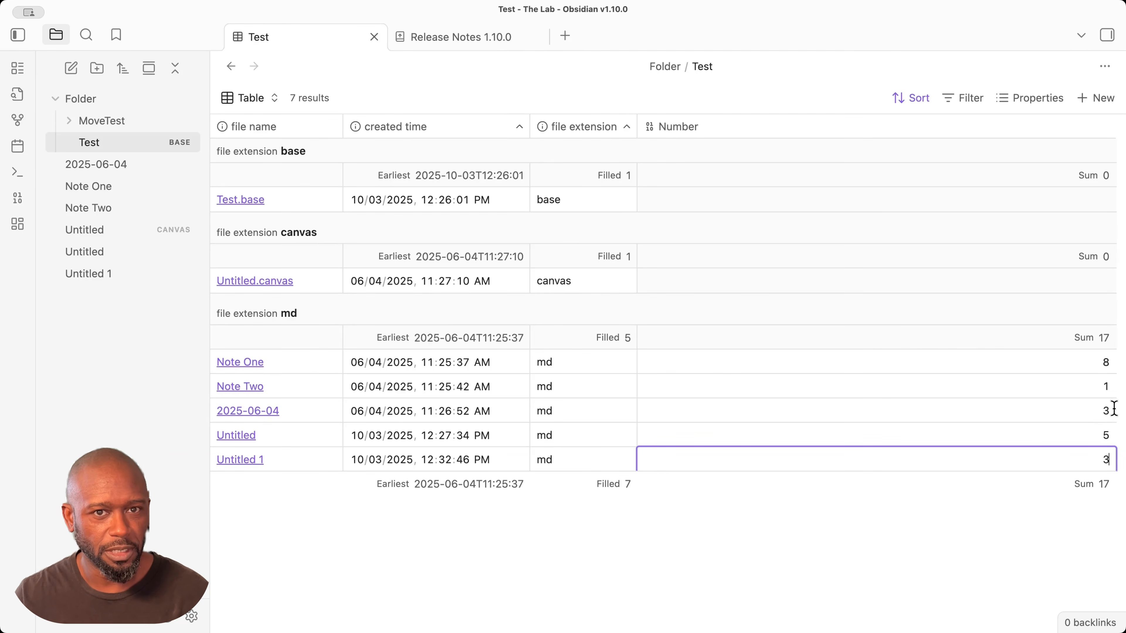
pyautogui.click(1105, 369)
pyautogui.write('3')
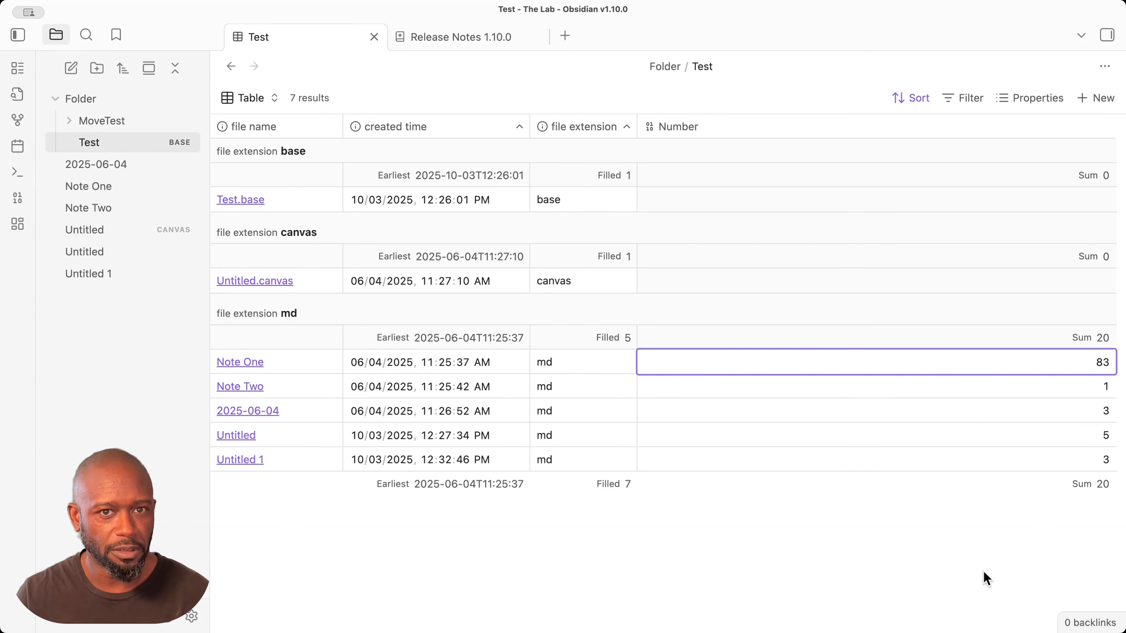
pyautogui.click(984, 570)
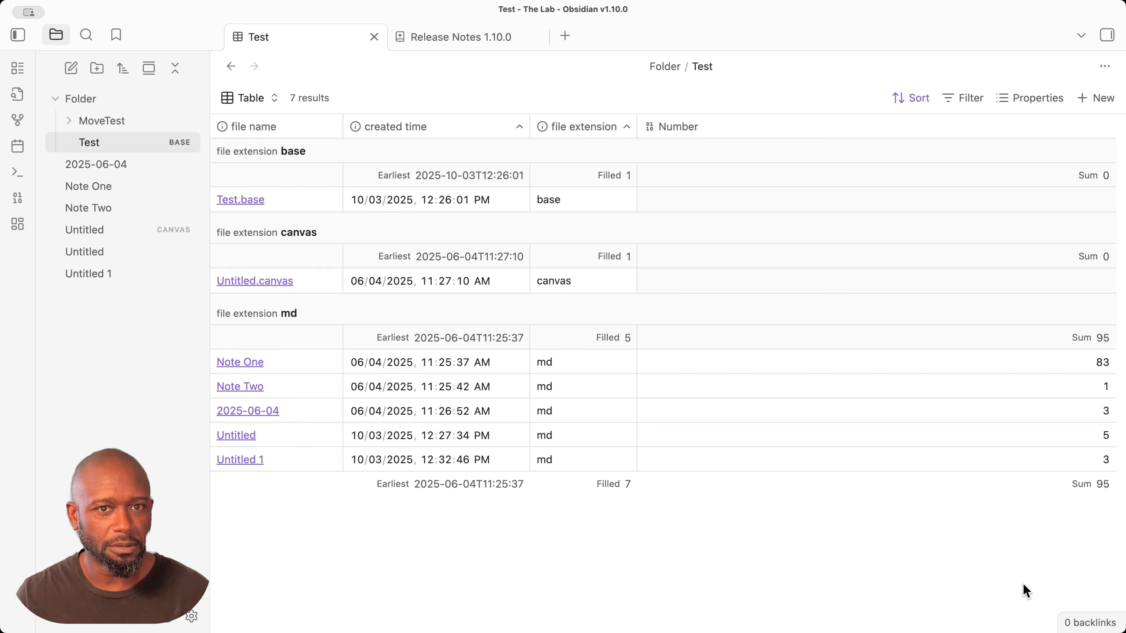
# - Undo the last two Number edits, on Note One and Untitled 1
pyautogui.press('super+z')
pyautogui.press('super+z')
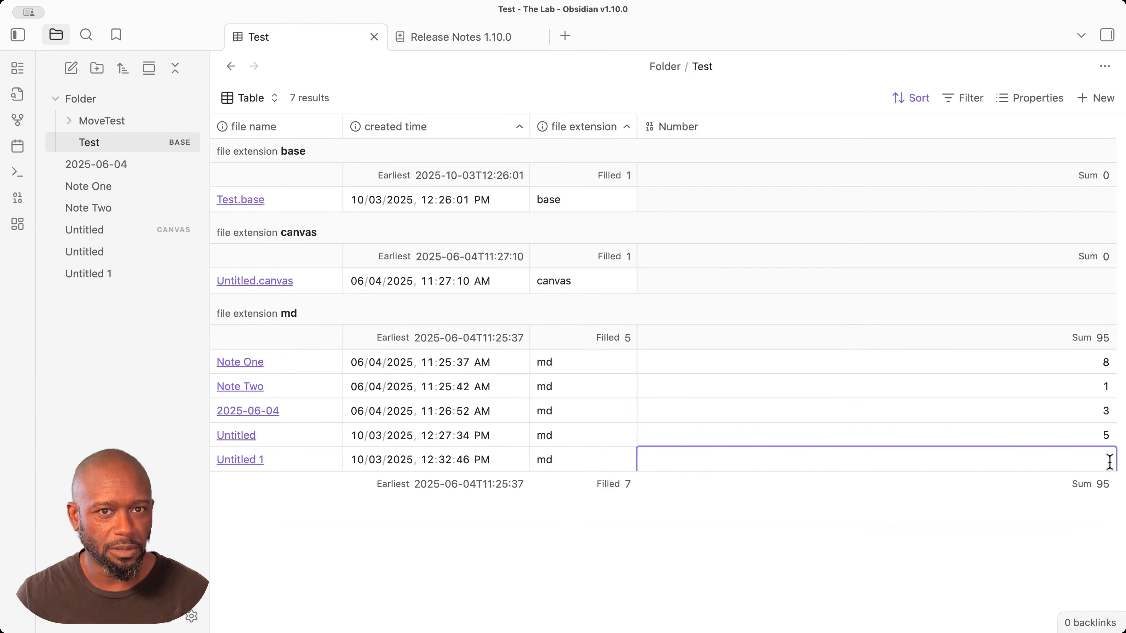
pyautogui.click(944, 580)
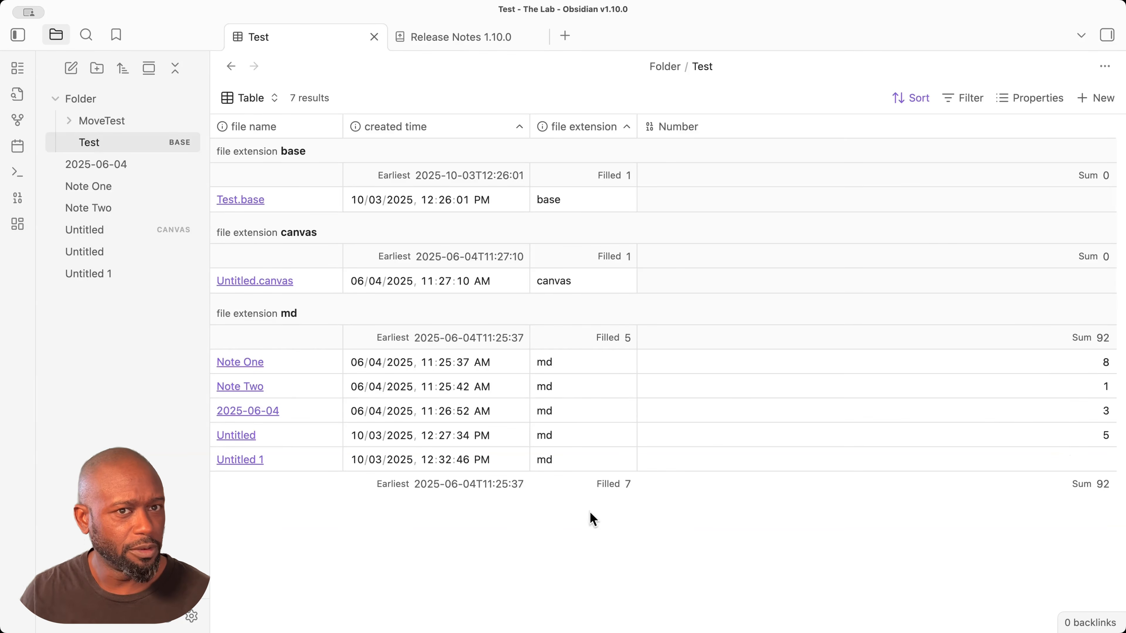
# - Copy the file name, created time and file extension cells of all md notes and paste them as a table into the Untitled 1 note
pyautogui.click(320, 366)
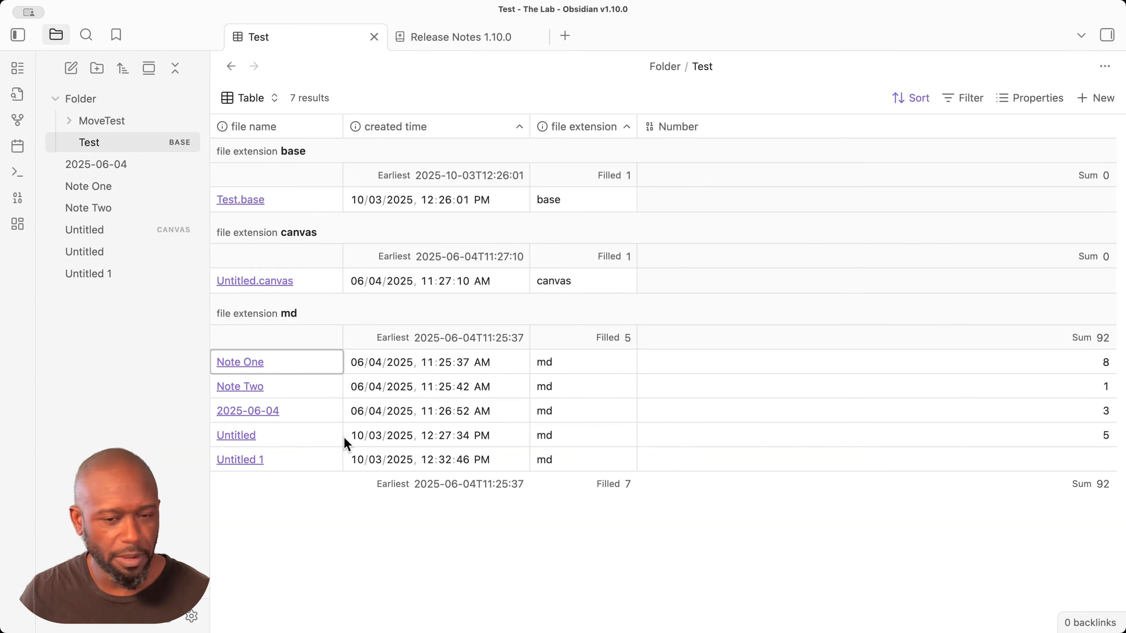
pyautogui.keyDown('shift'); pyautogui.click(312, 464); pyautogui.keyUp('shift')
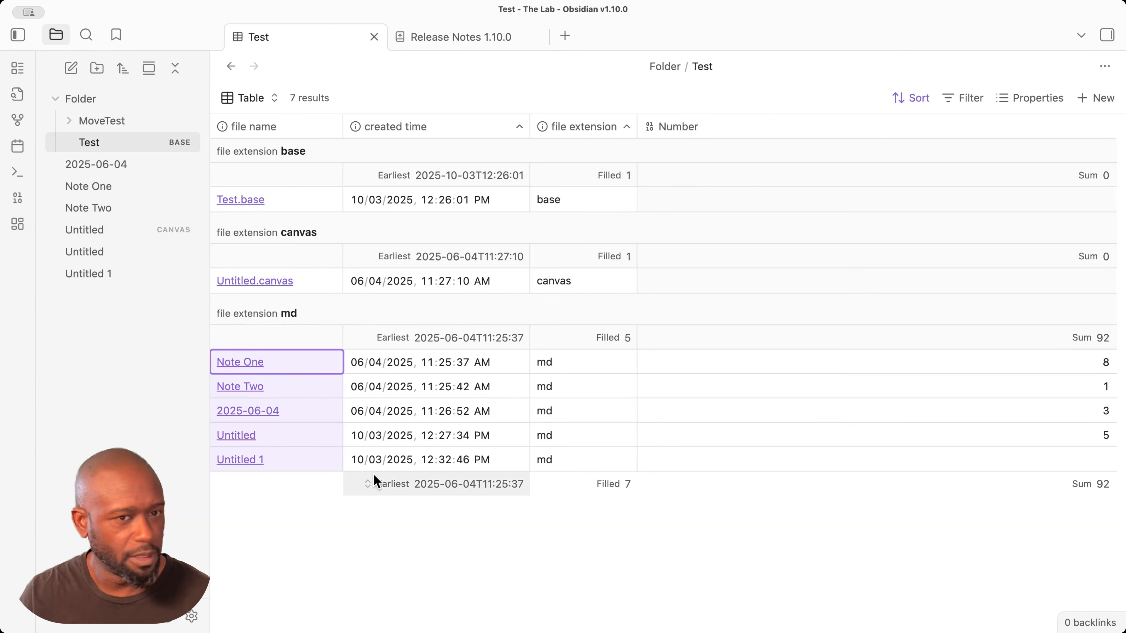
pyautogui.click(356, 560)
pyautogui.moveTo(318, 365); pyautogui.dragTo(631, 481)
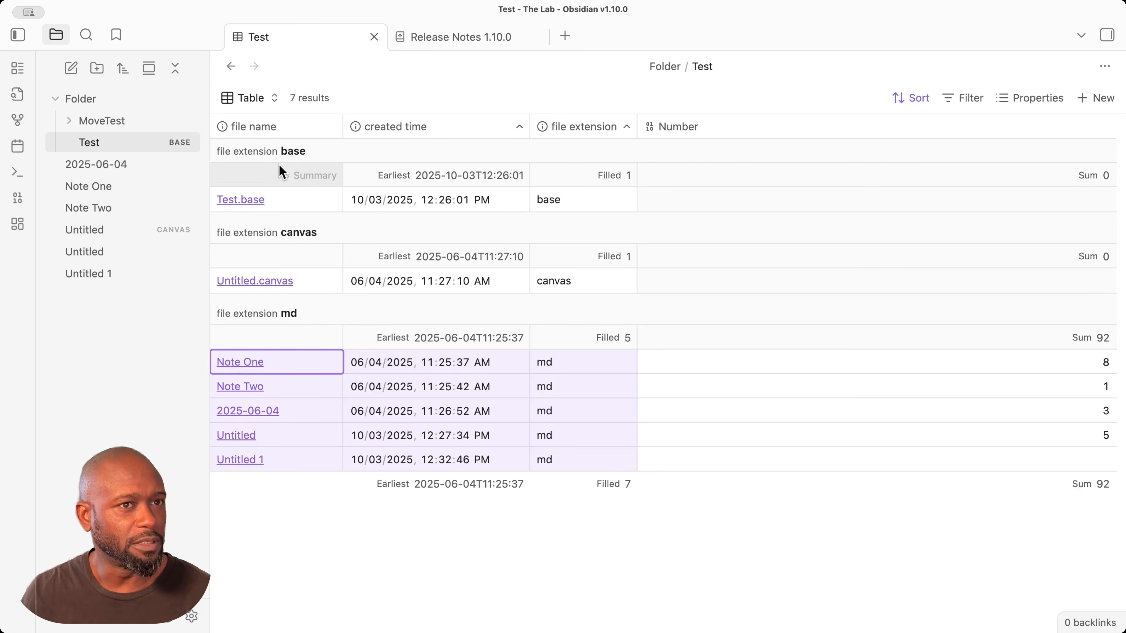
pyautogui.click(253, 461)
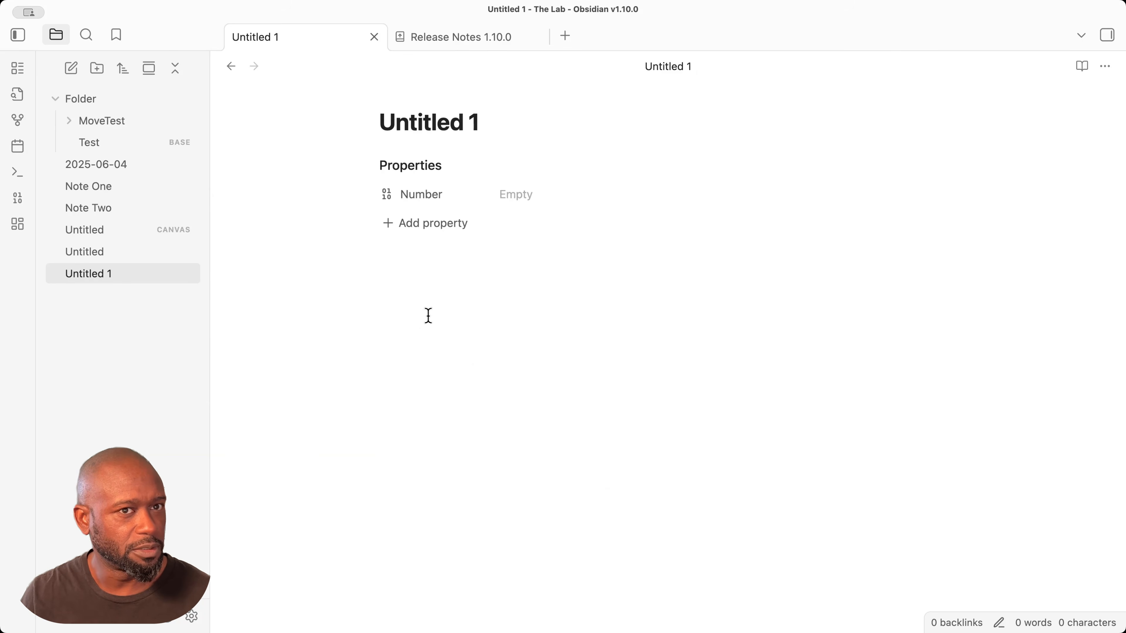
pyautogui.write('| file name  | created time        | file extension | | ---------- | ------------------- | -------------- | | Note One   | 2025-06-04T11:25:37 | md             | | Note Two   | 2025-06-04T11:25:42 | md             | | 2025-06-04 | 2025-06-04T11:26:52 | md             | | Untitled   | 2025-10-03T12:27:34 | md             | | Untitled 1 | 2025-10-03T12:32:46 | md             |')
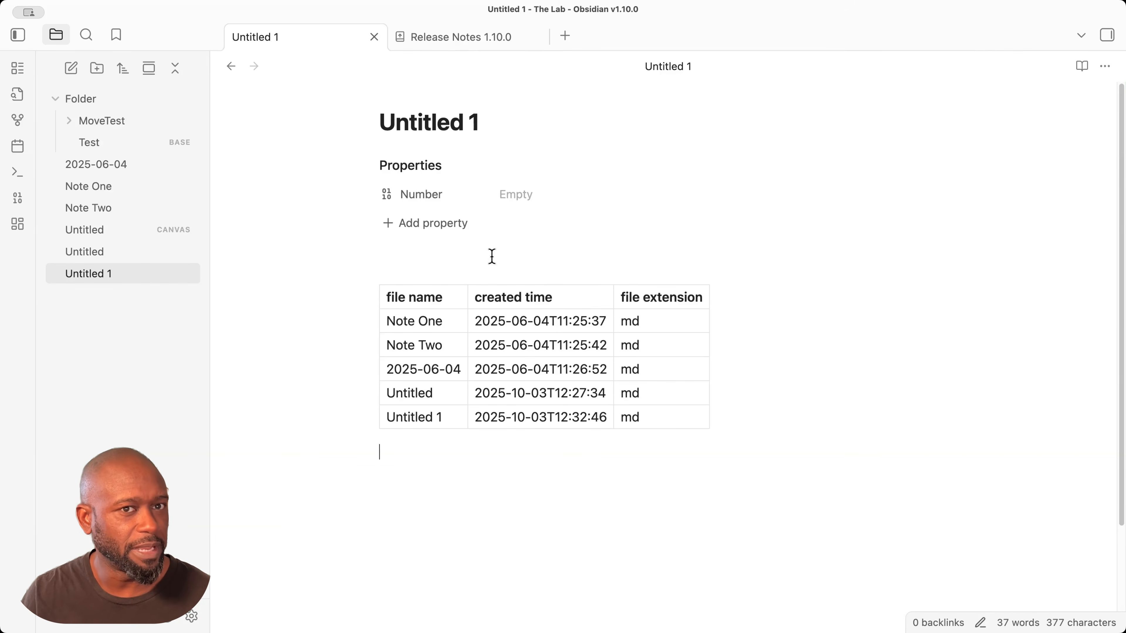
pyautogui.click(554, 299)
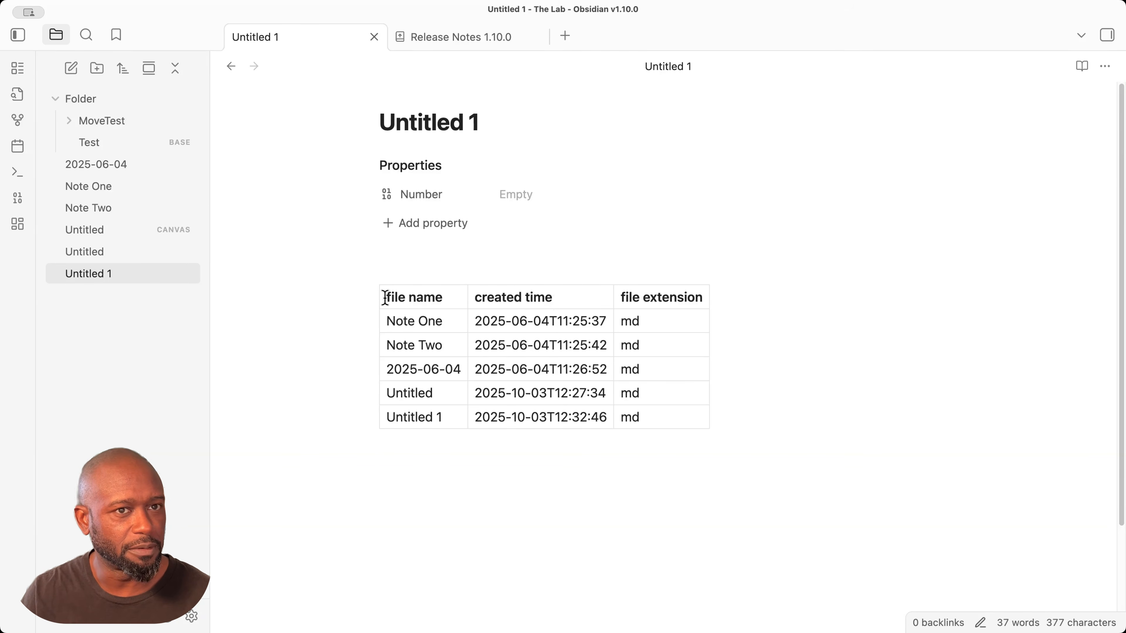
pyautogui.moveTo(382, 297); pyautogui.dragTo(780, 413)
pyautogui.click(607, 445)
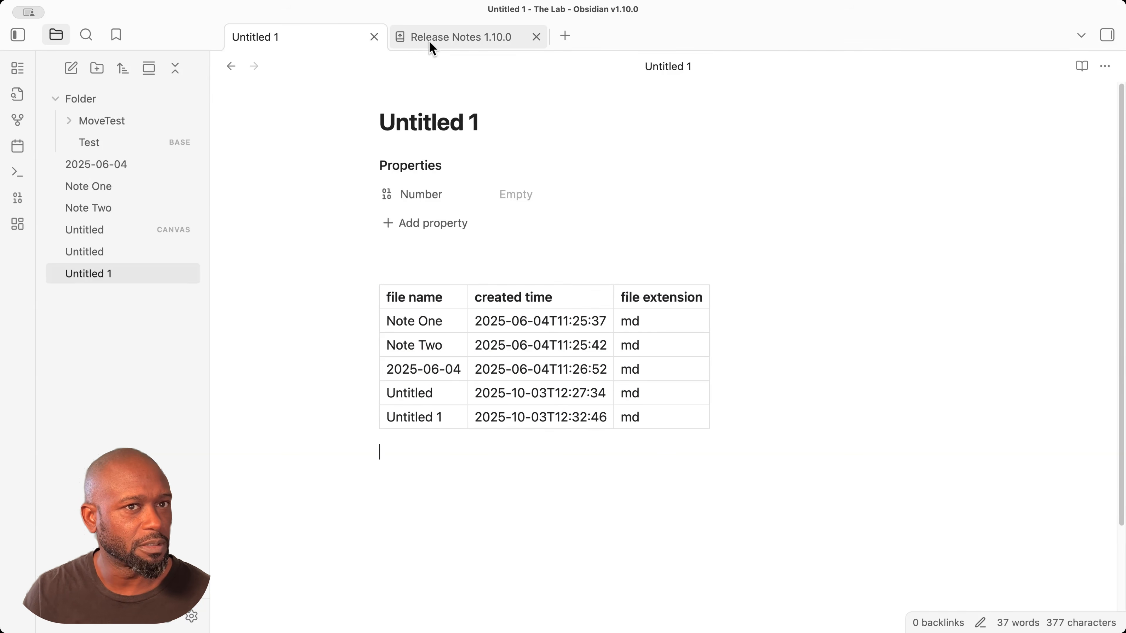
# - Return to the Test base, switch to its List view and turn on nested properties
pyautogui.click(232, 67)
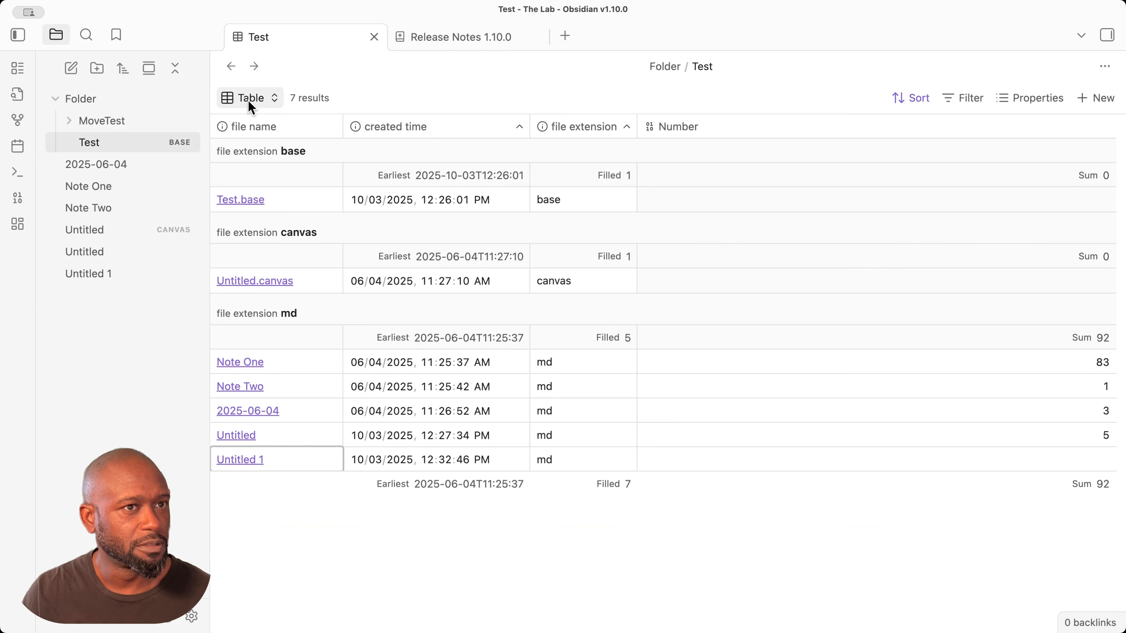
pyautogui.click(274, 98)
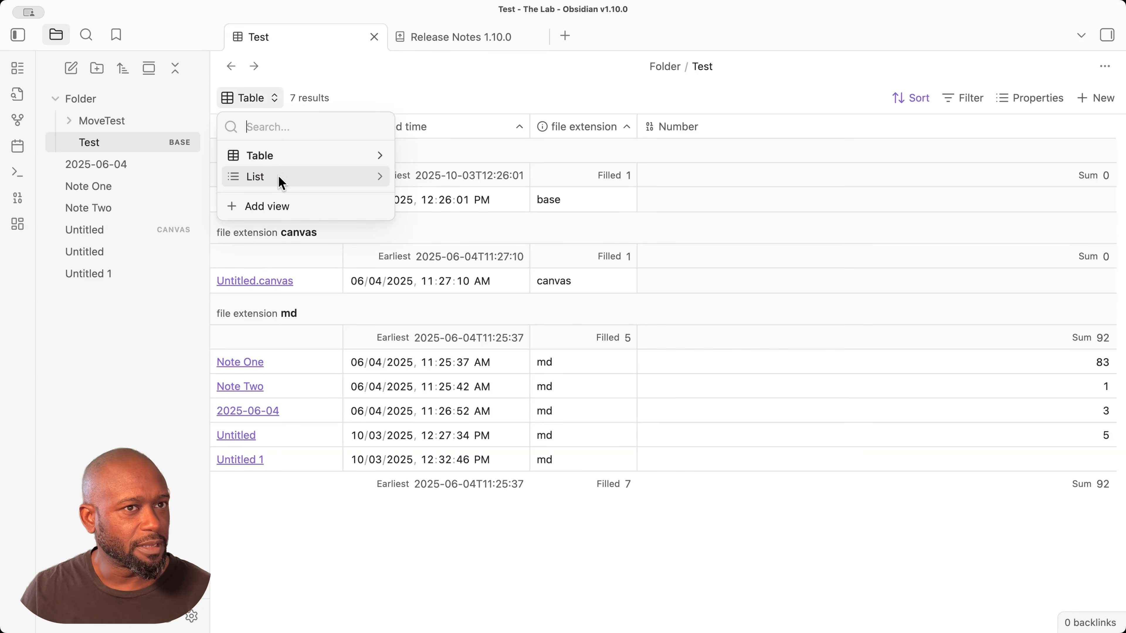
pyautogui.click(363, 176)
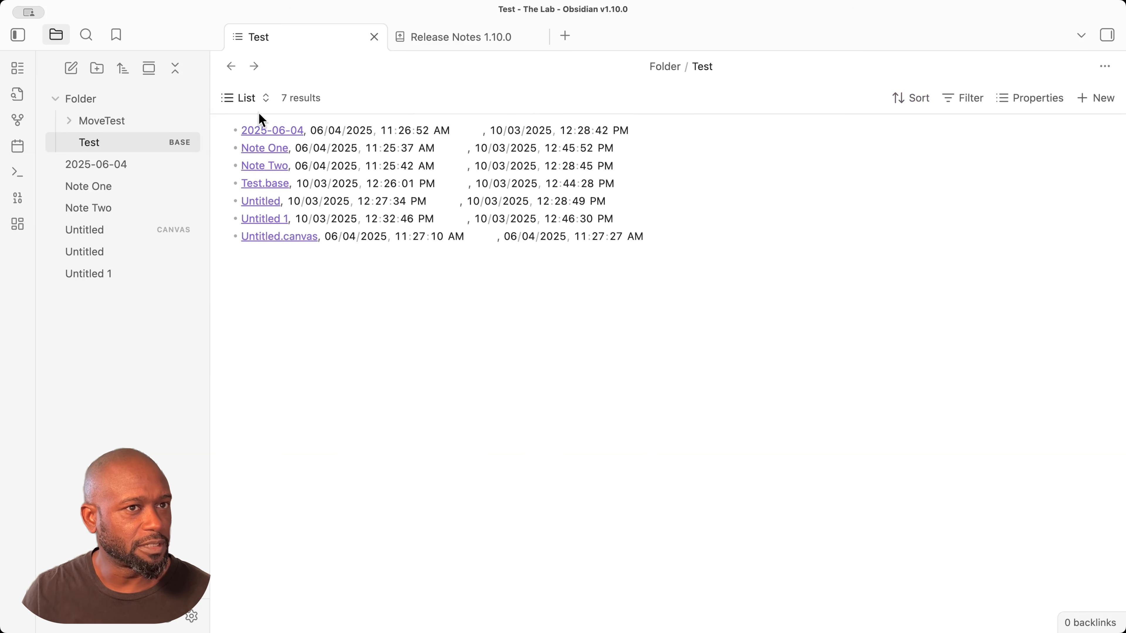
pyautogui.click(261, 102)
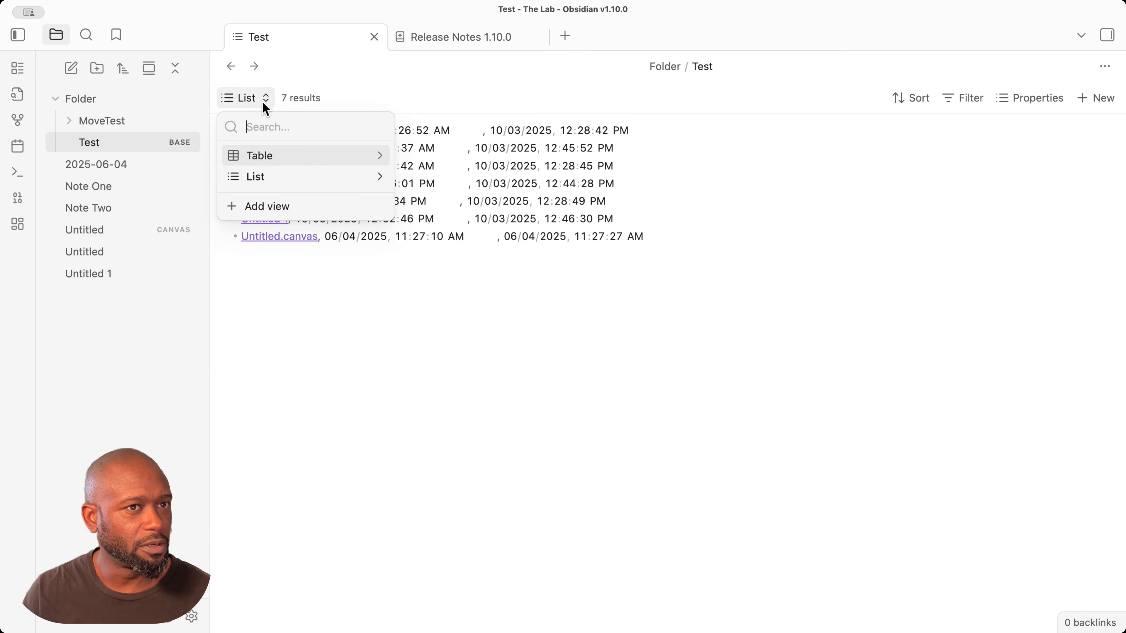
pyautogui.click(379, 176)
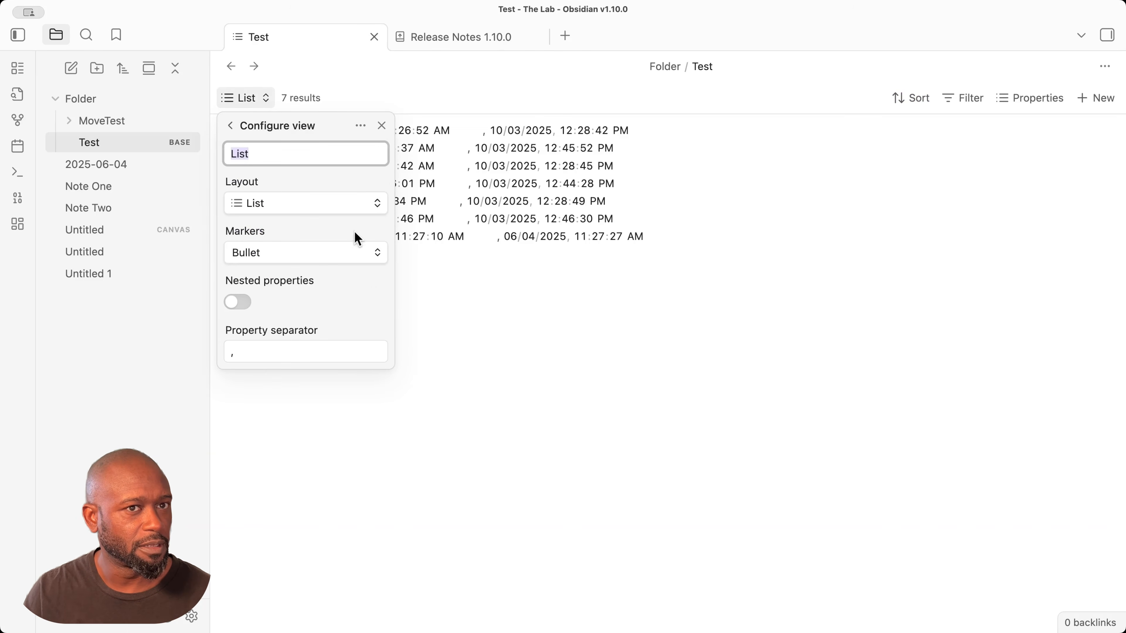
pyautogui.click(240, 303)
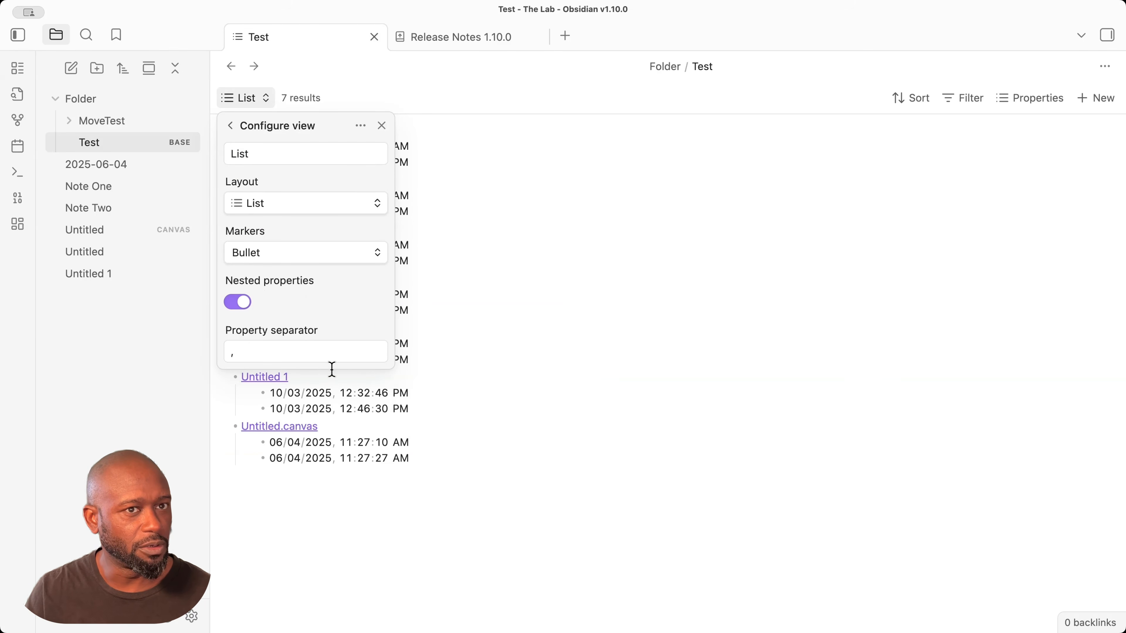
pyautogui.click(473, 319)
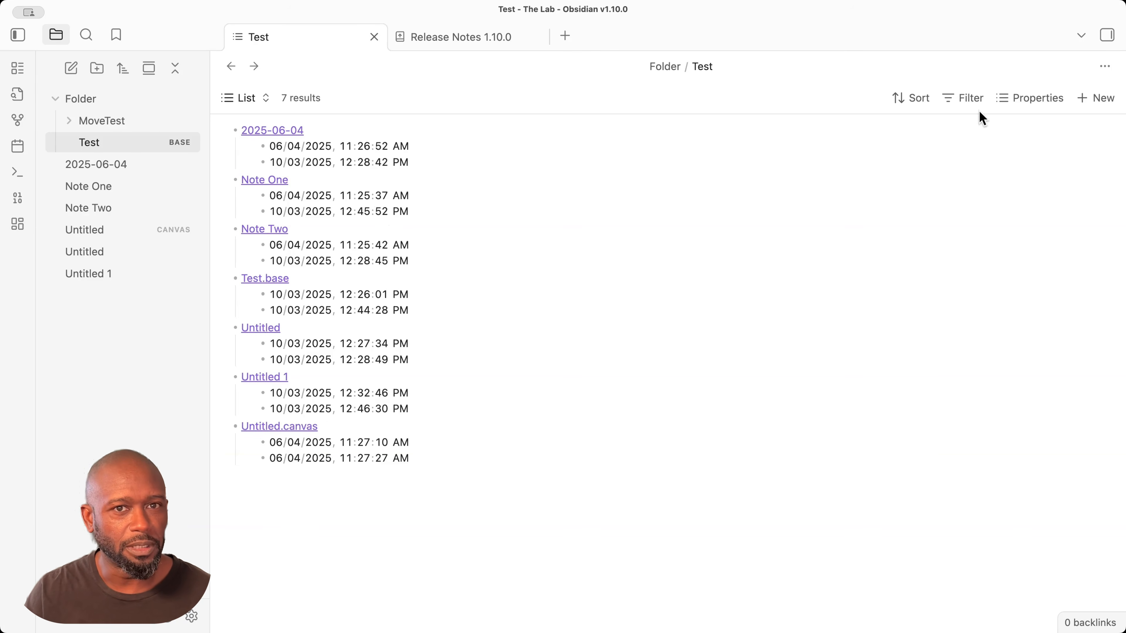
# - Hide the modified time property and show the file size property in the List view
pyautogui.click(1026, 100)
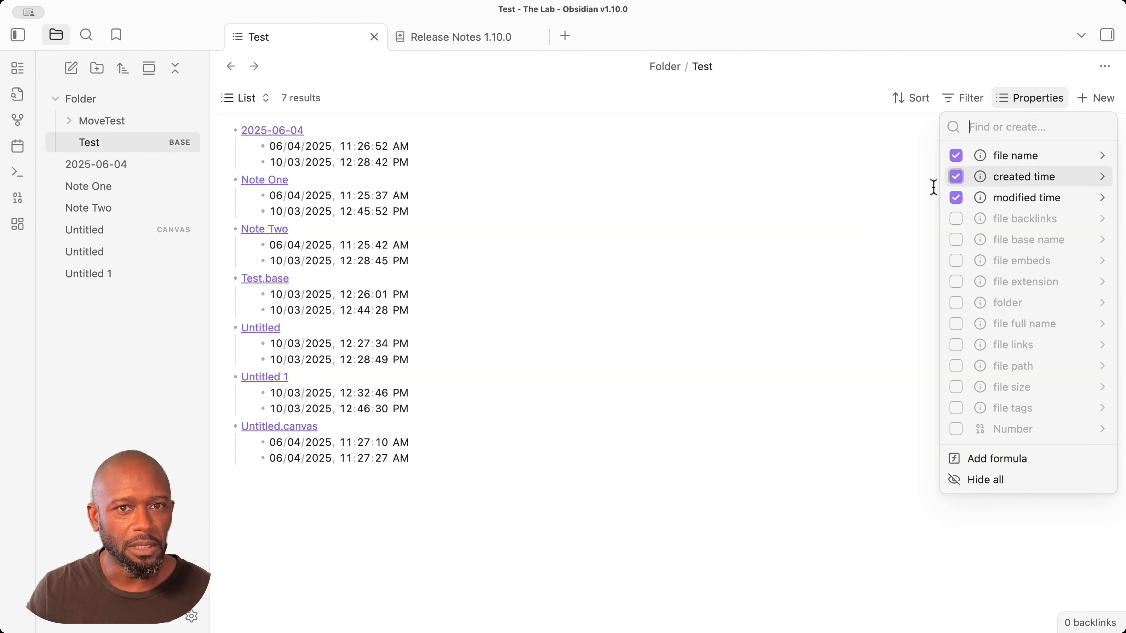
pyautogui.click(958, 199)
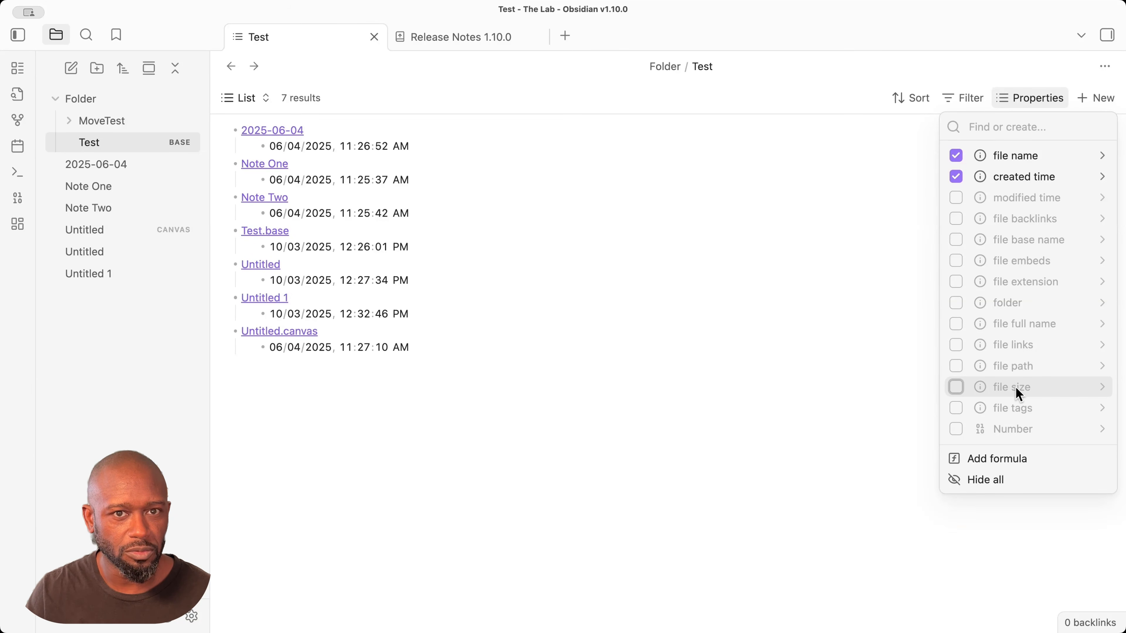
pyautogui.click(958, 388)
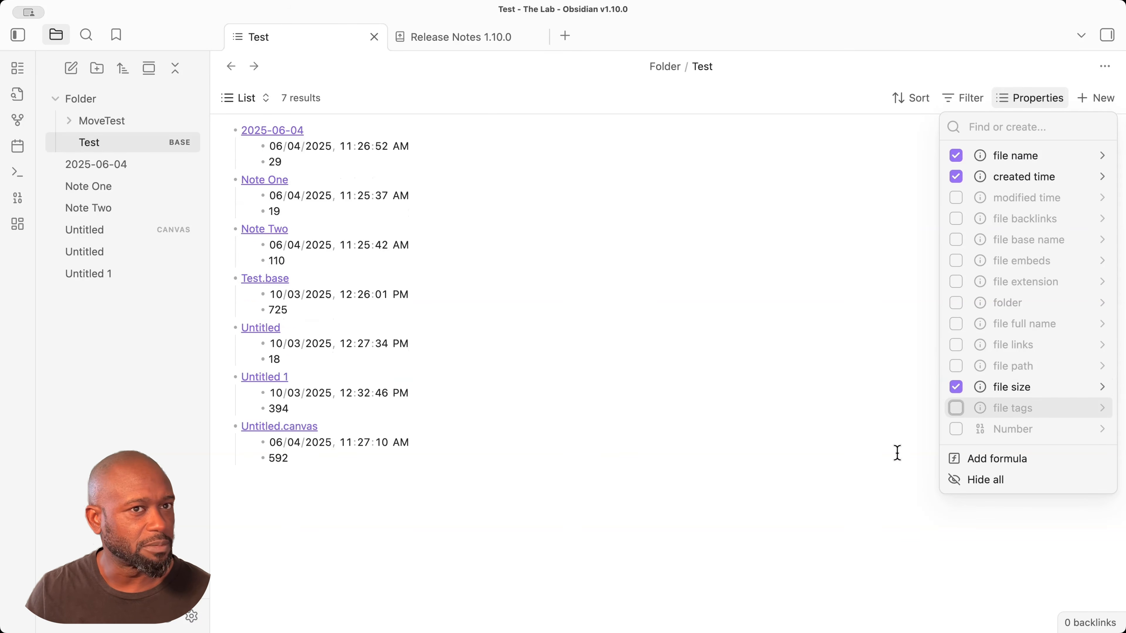
pyautogui.click(780, 424)
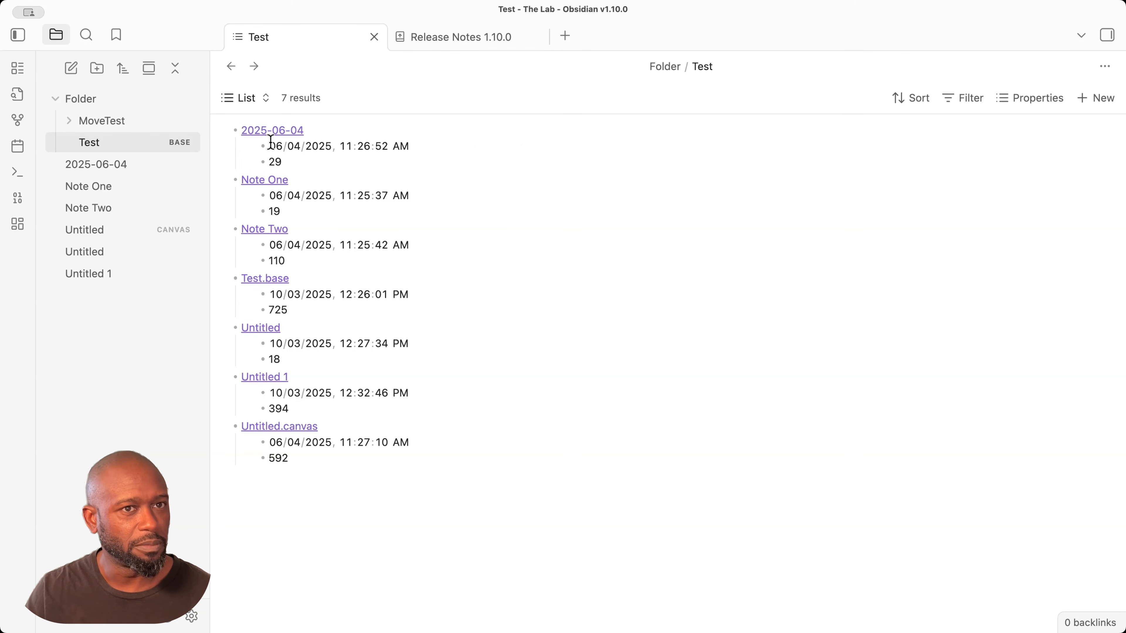
# - Set the List view's property separator to a semicolon
pyautogui.click(268, 101)
pyautogui.click(377, 182)
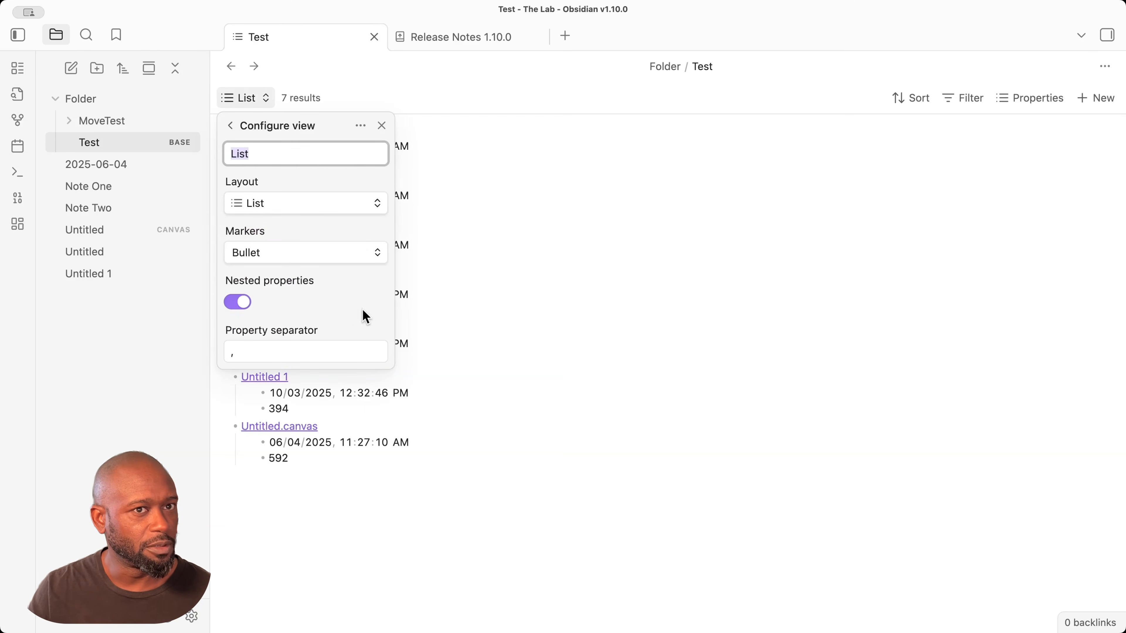
pyautogui.doubleClick(246, 352)
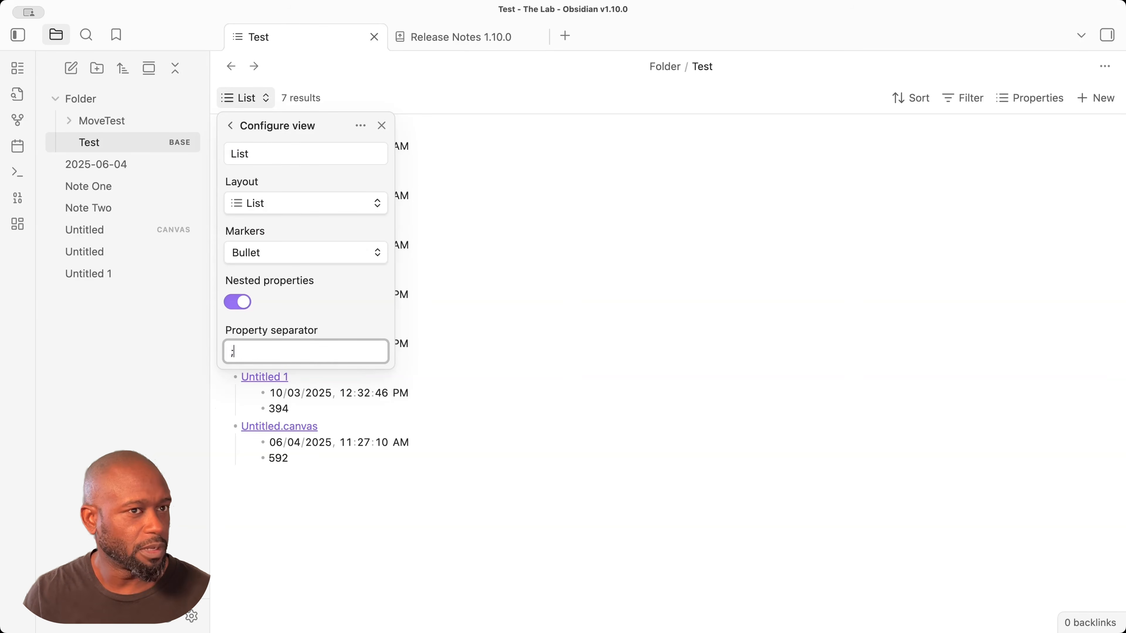
pyautogui.click(510, 339)
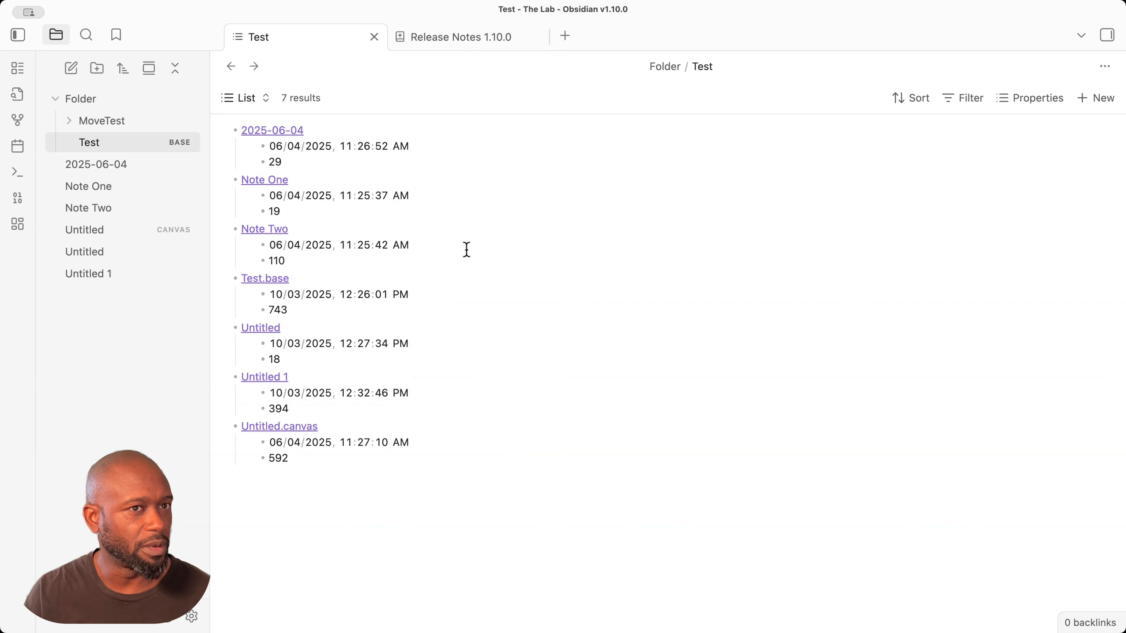
# - Turn off nested properties in the List view's configuration
pyautogui.click(259, 103)
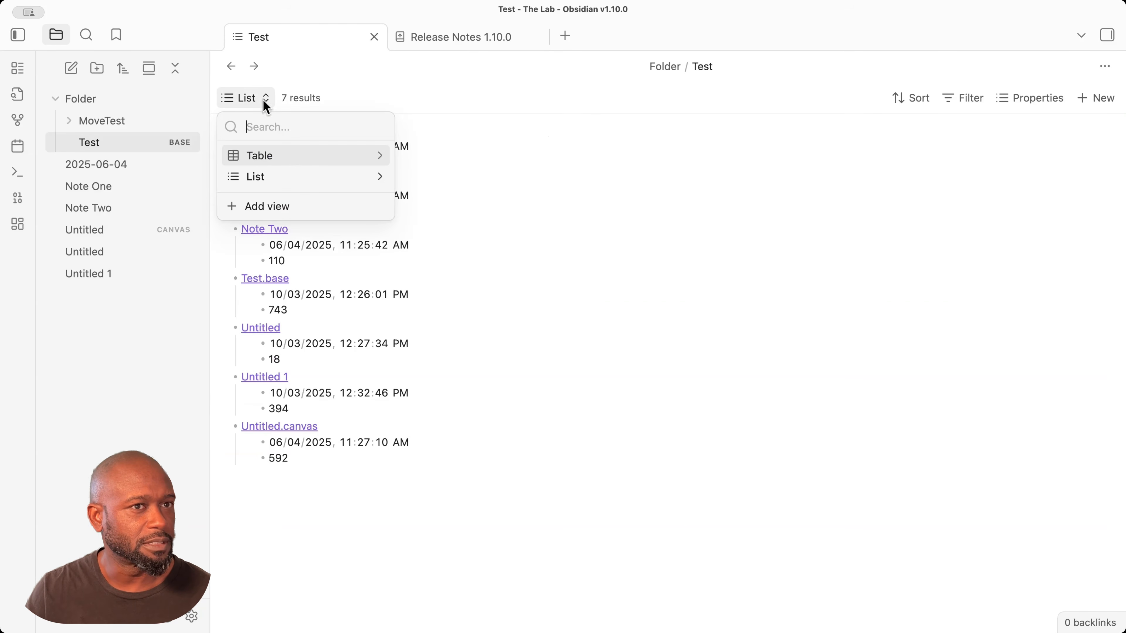
pyautogui.click(380, 177)
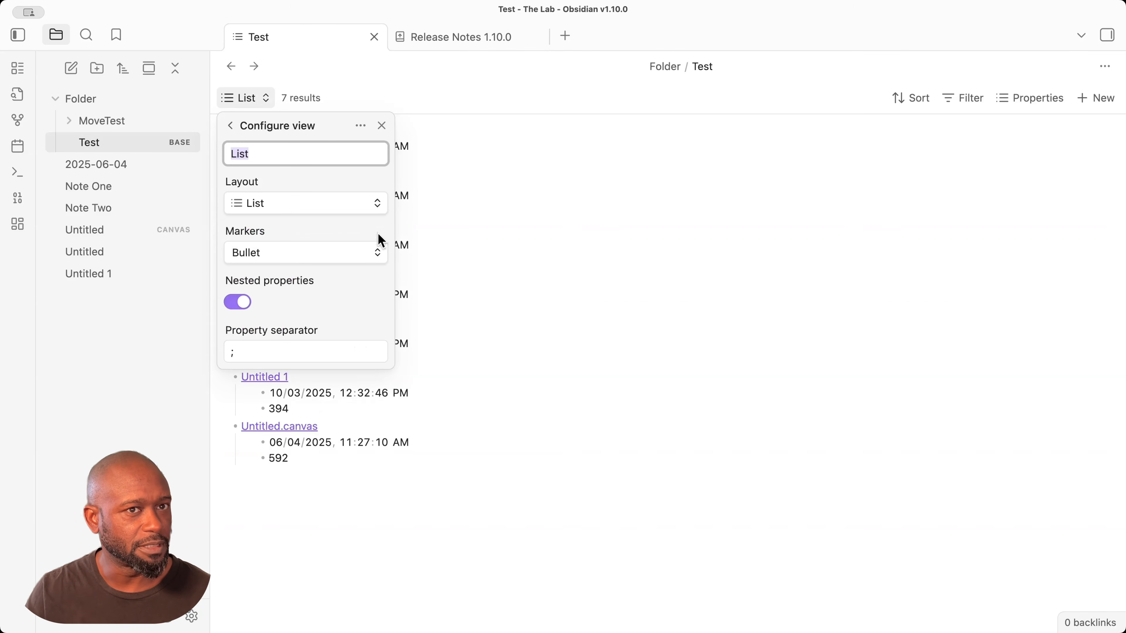
pyautogui.click(243, 303)
pyautogui.click(594, 301)
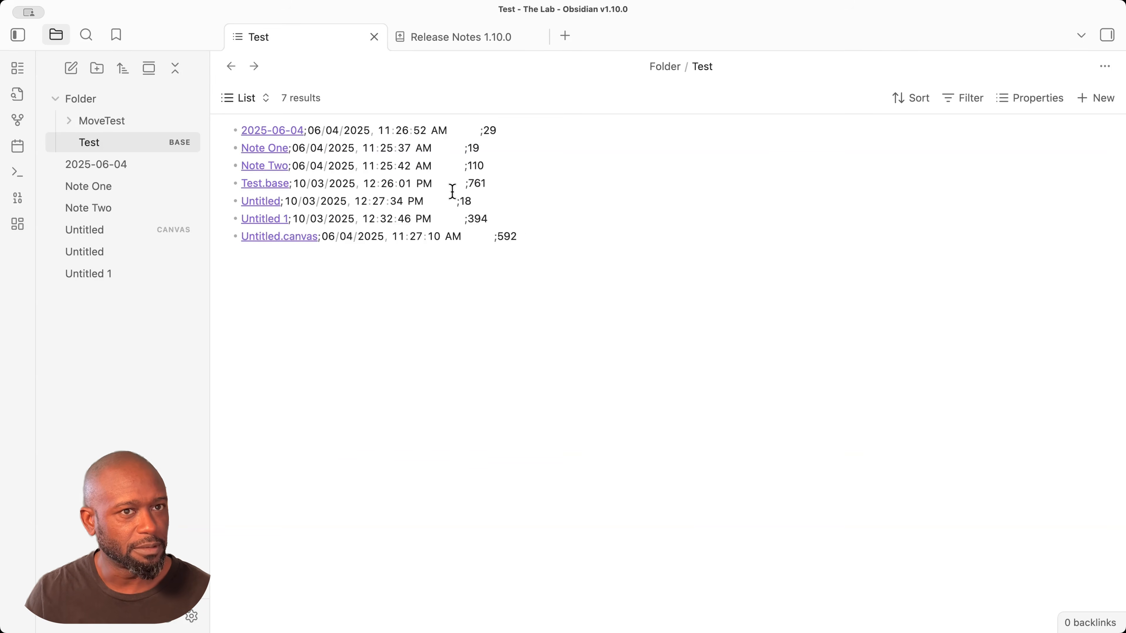
# - Change the List view's property separator to a comma
pyautogui.click(246, 98)
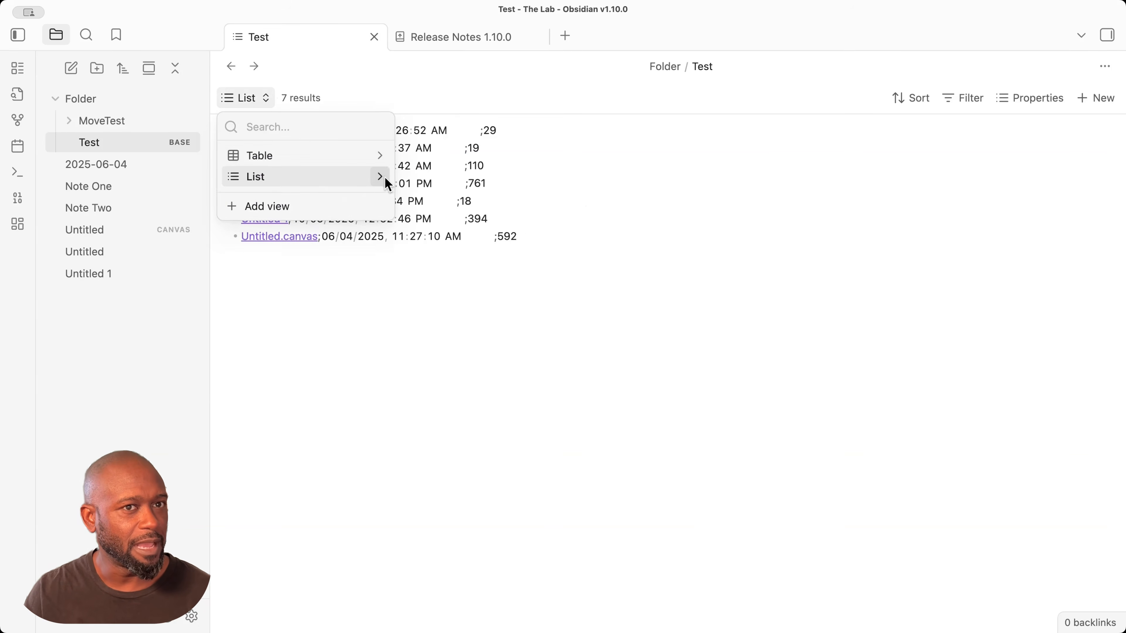
pyautogui.click(383, 176)
pyautogui.moveTo(248, 353); pyautogui.dragTo(219, 356)
pyautogui.write(',')
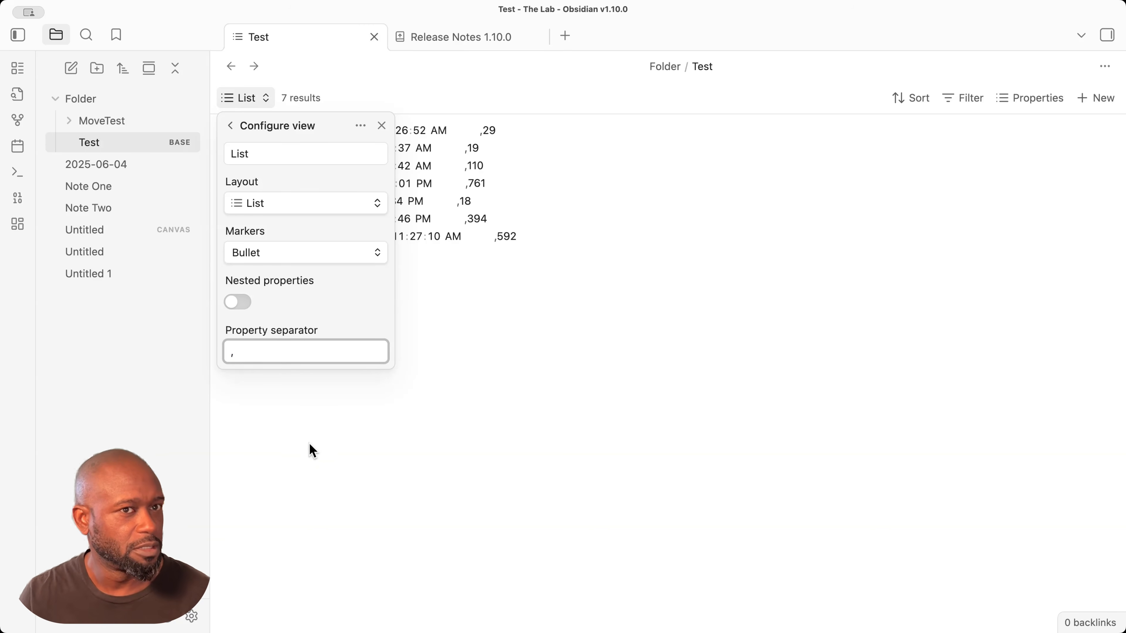
pyautogui.click(434, 62)
# - Switch to the Release Notes 1.10.0 and review the entries on the Maps plugin and the initial Bases API
pyautogui.click(447, 37)
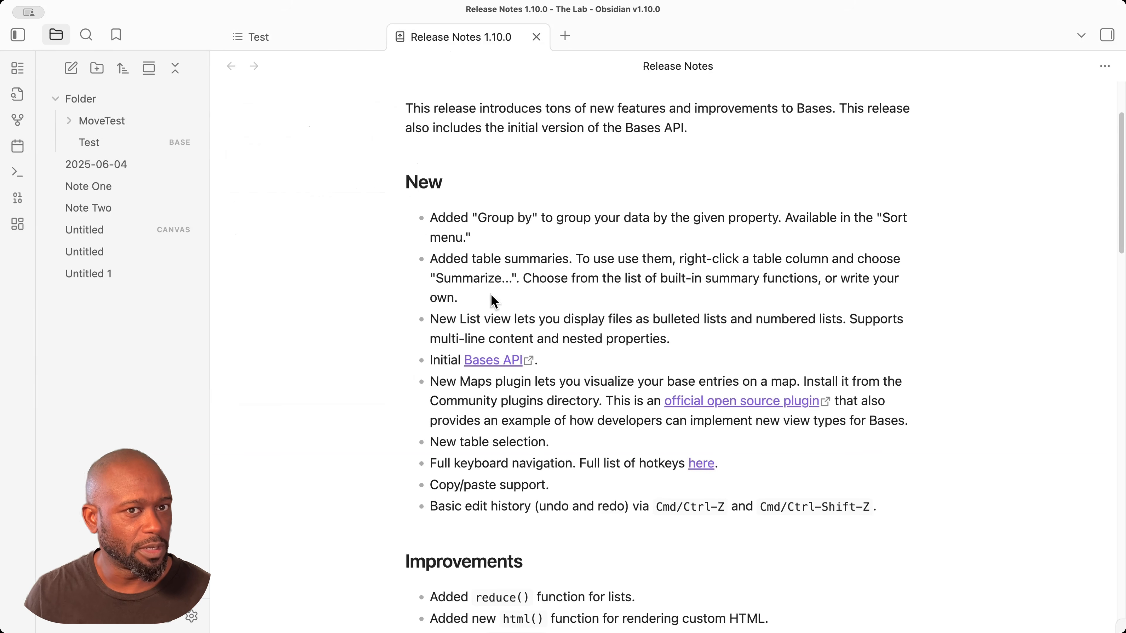
pyautogui.scroll(-1, 700, 317)
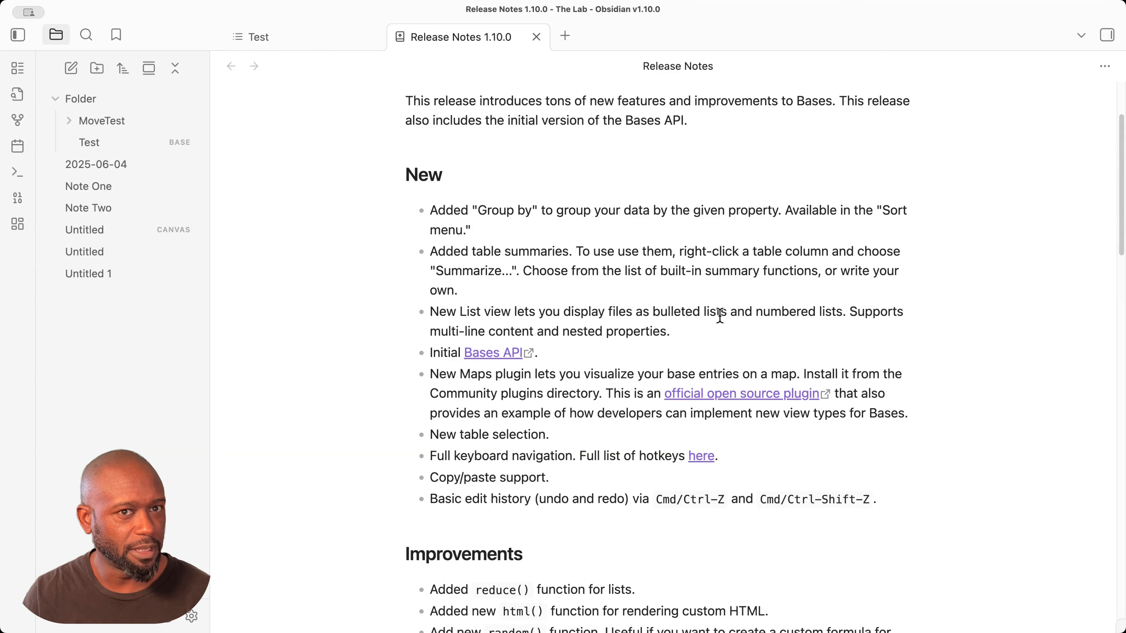
pyautogui.moveTo(430, 373); pyautogui.dragTo(582, 374)
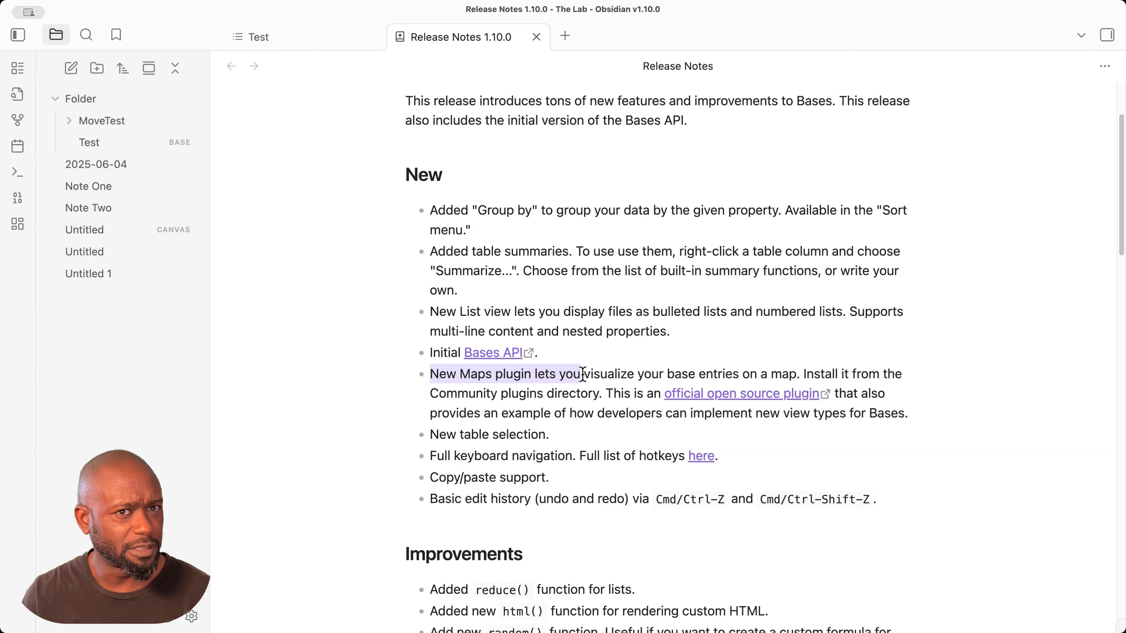
pyautogui.click(564, 298)
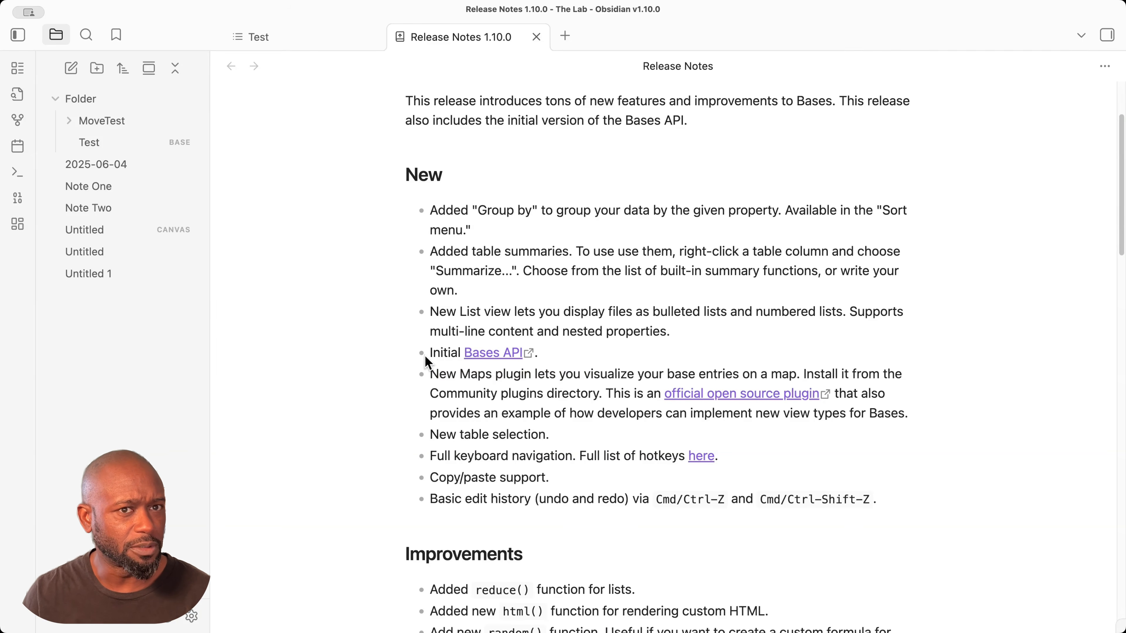
pyautogui.moveTo(434, 354); pyautogui.dragTo(538, 354)
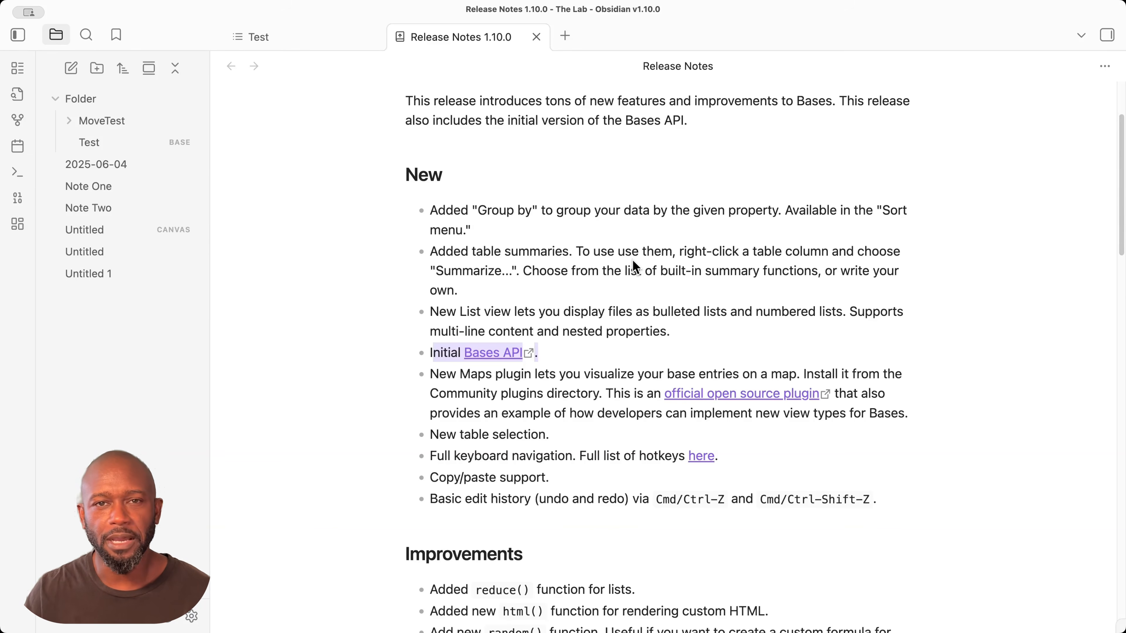
pyautogui.click(612, 271)
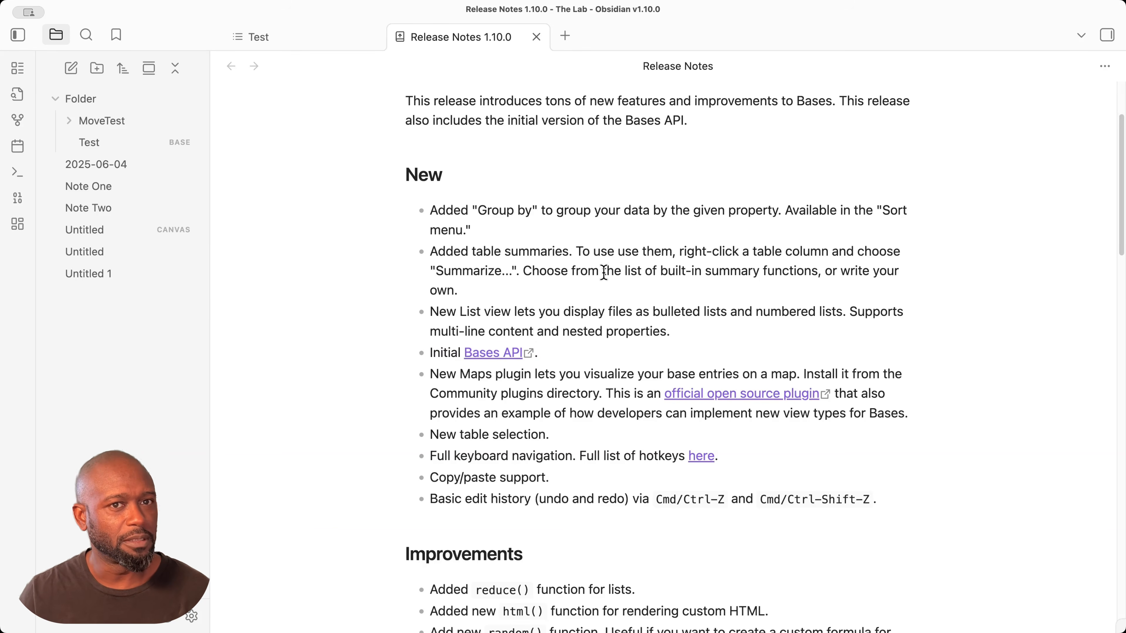